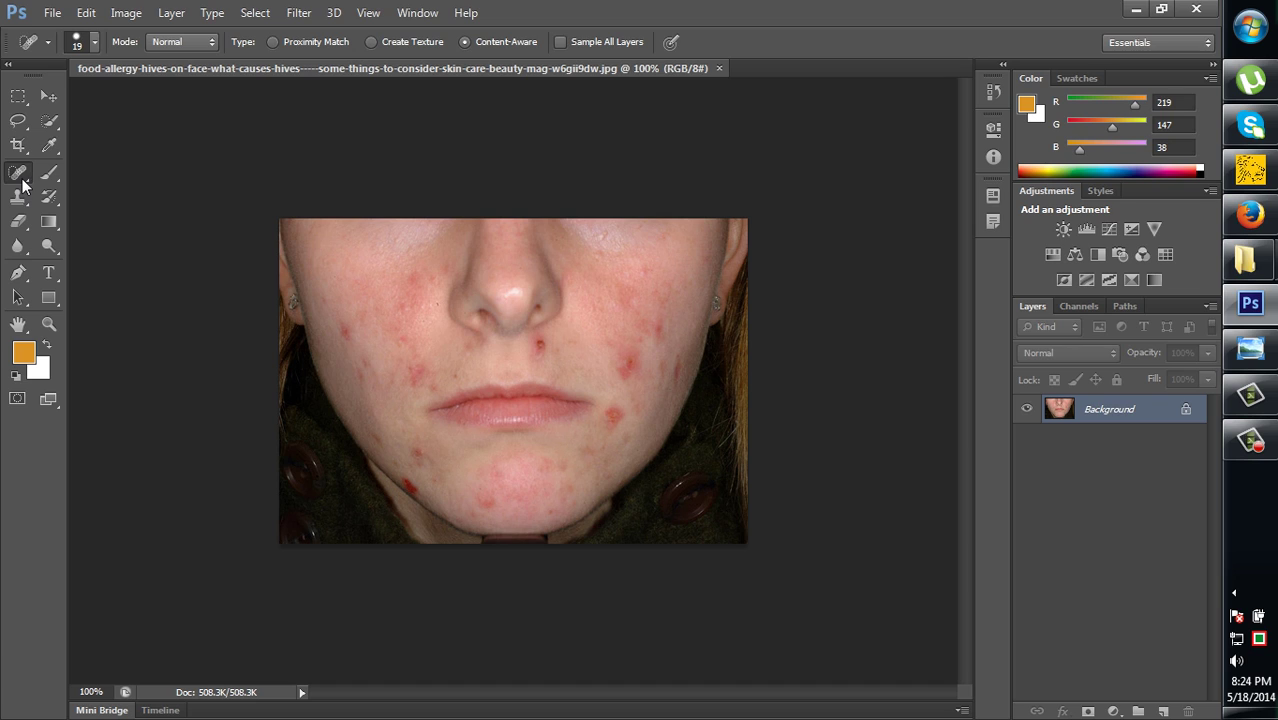
- Choose the Spot Healing Brush from the group of healing tools
left_click(21, 180)
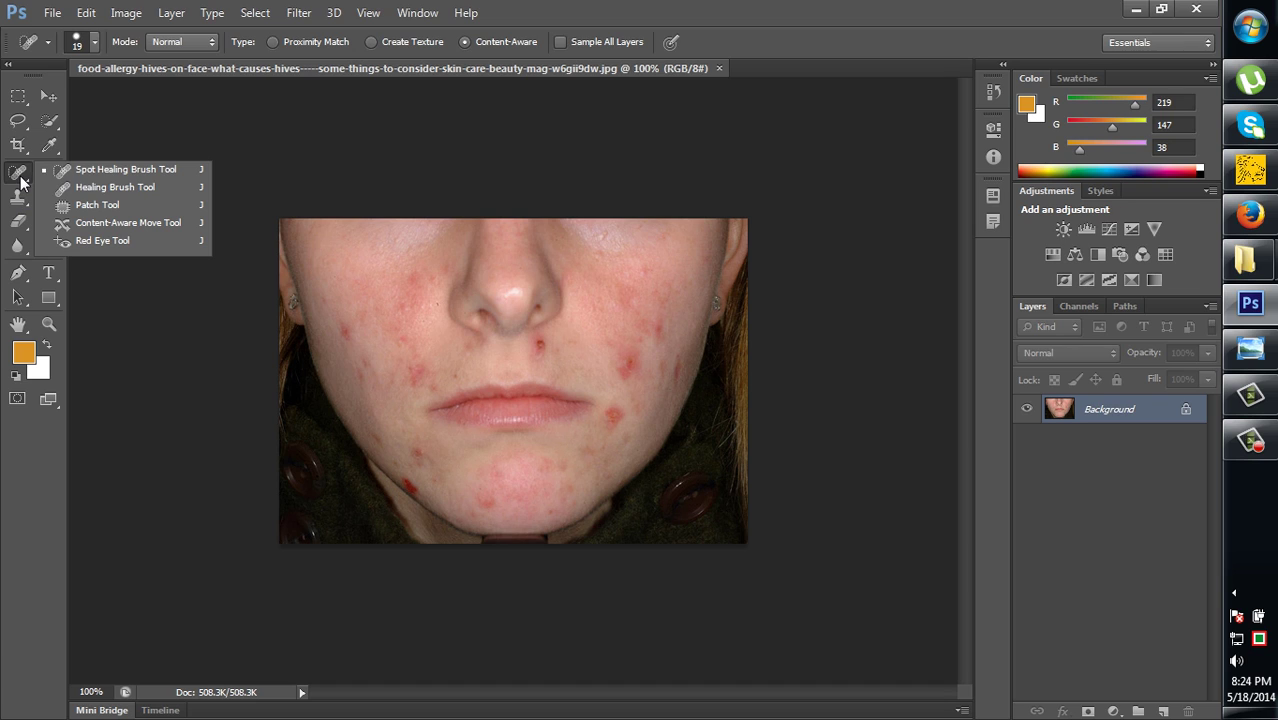
left_click(115, 169)
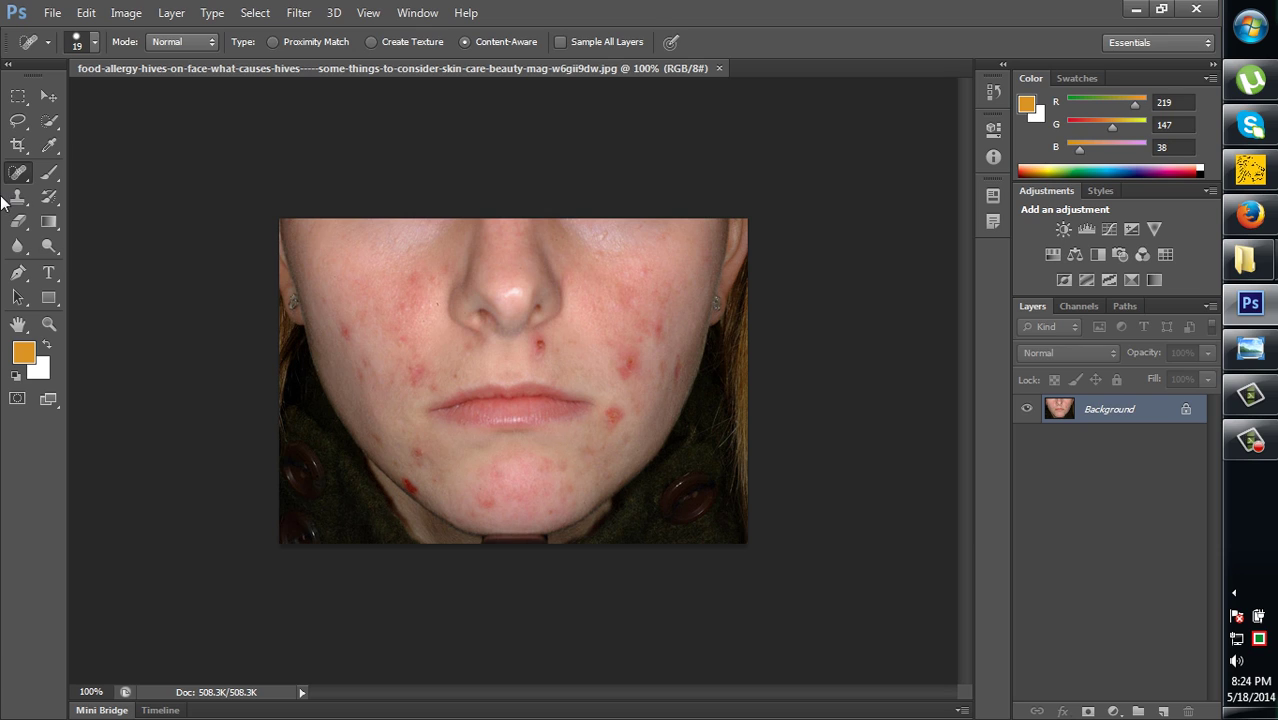
left_click(27, 181)
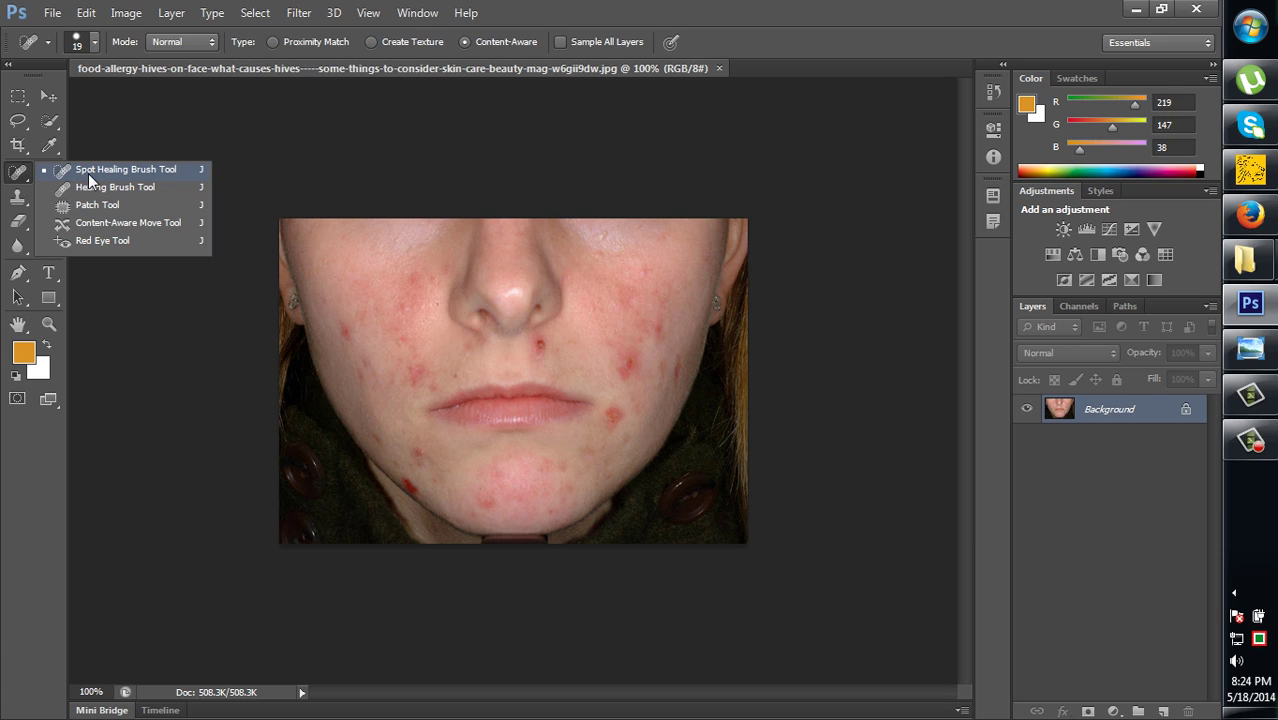
left_click(128, 169)
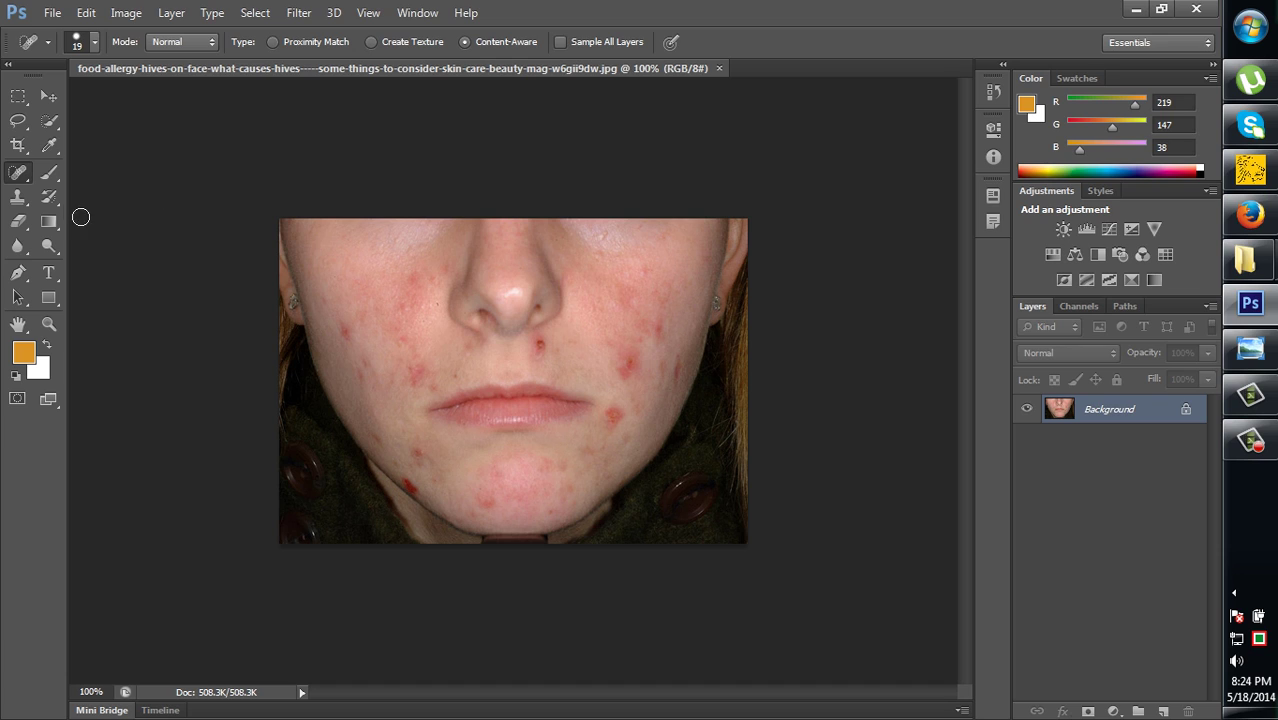
right_click(20, 172)
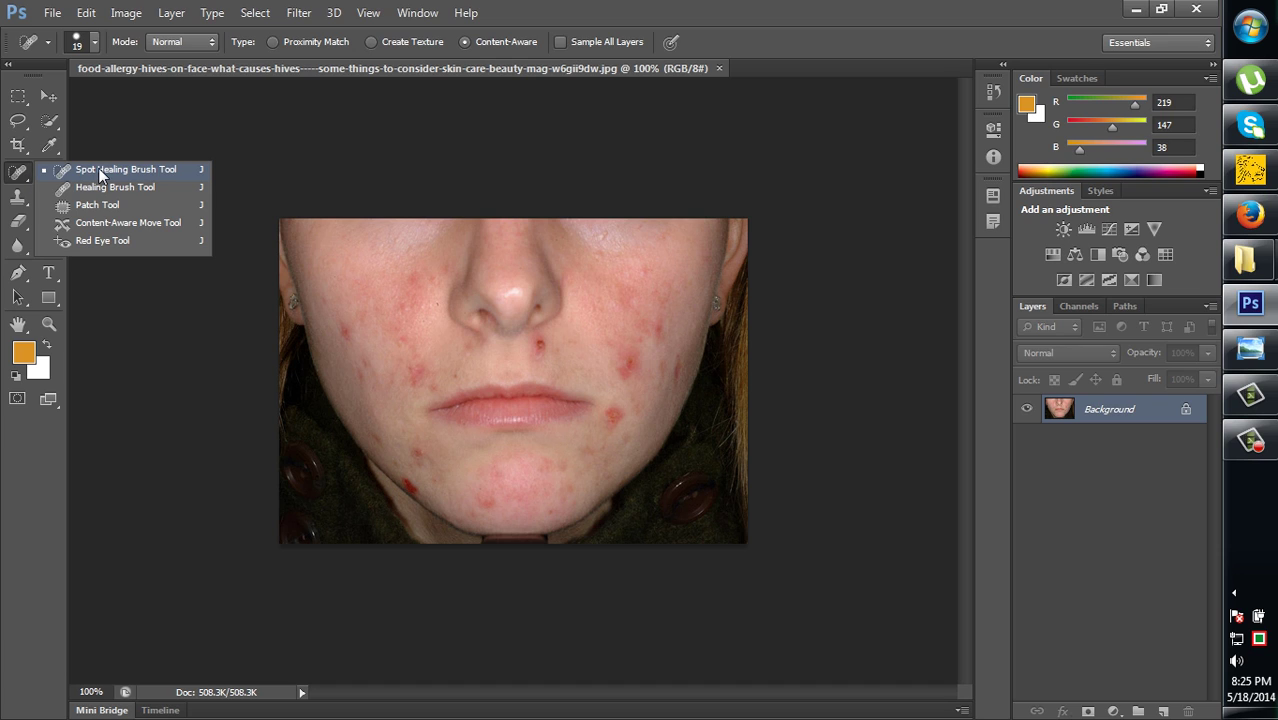
left_click(100, 174)
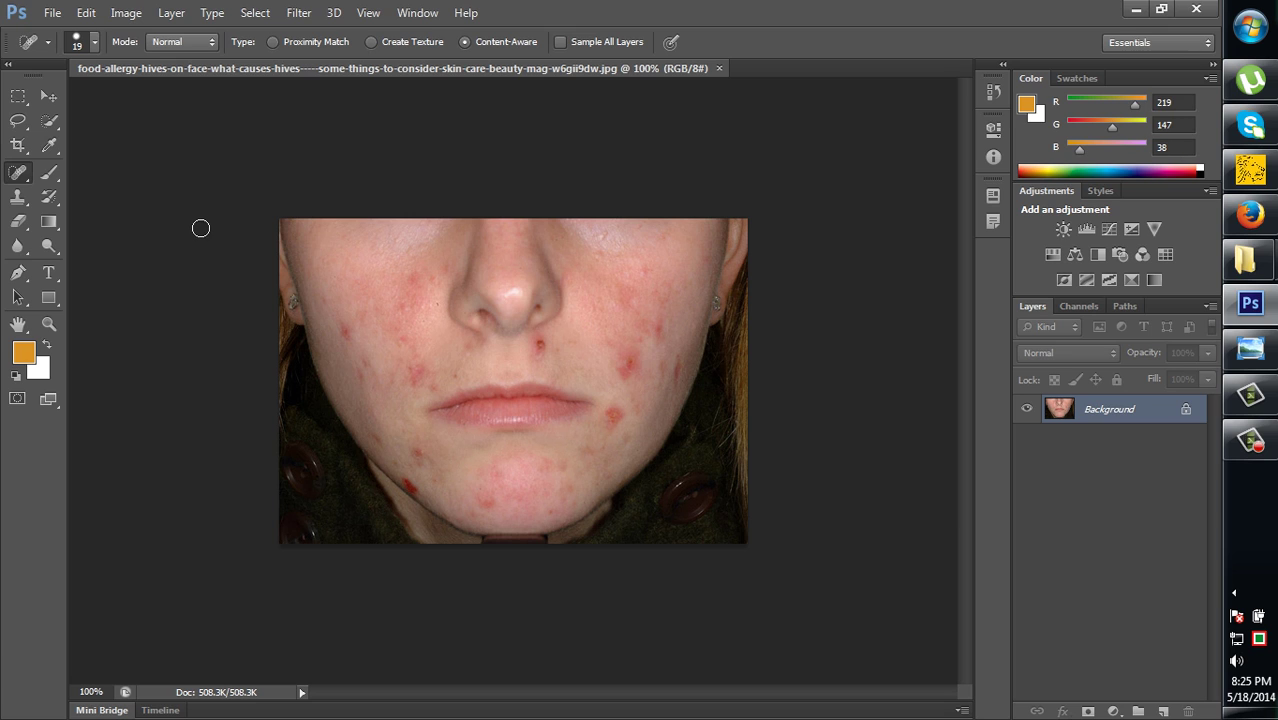
- Dab the Spot Healing Brush on the nose at 200% zoom and reframe the photo from nose to chin
left_click(565, 302)
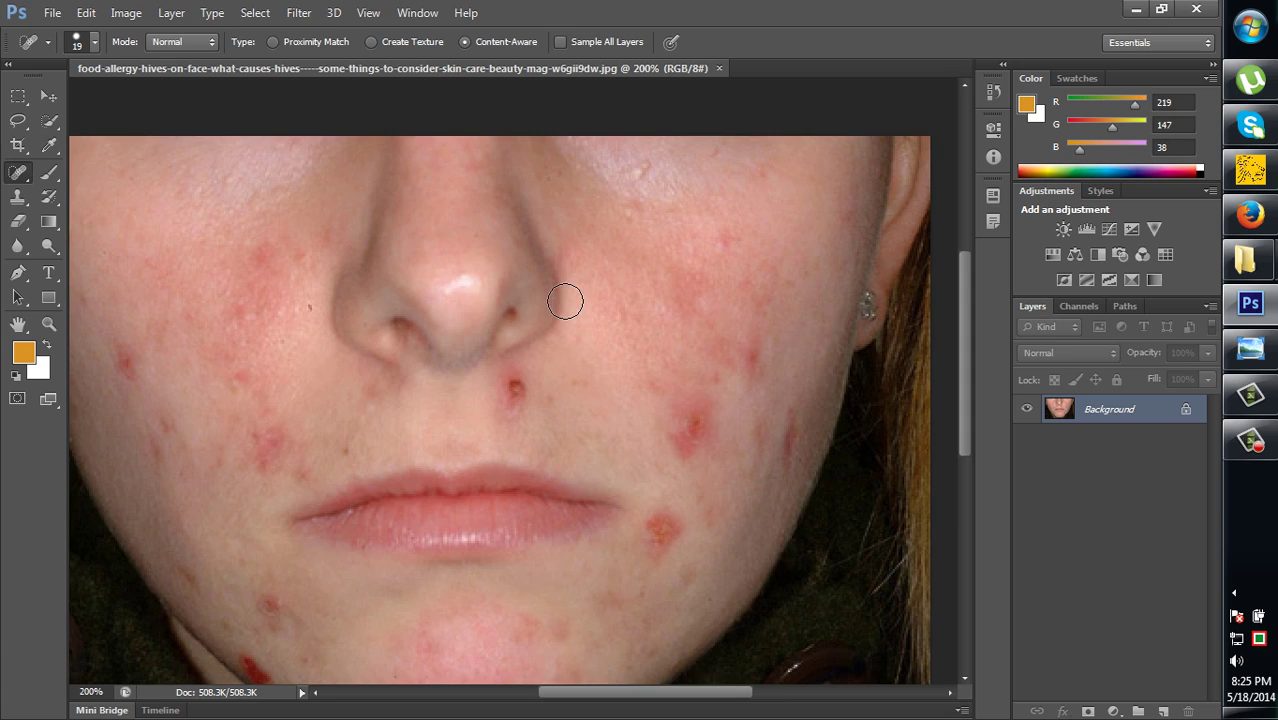
left_click(488, 282)
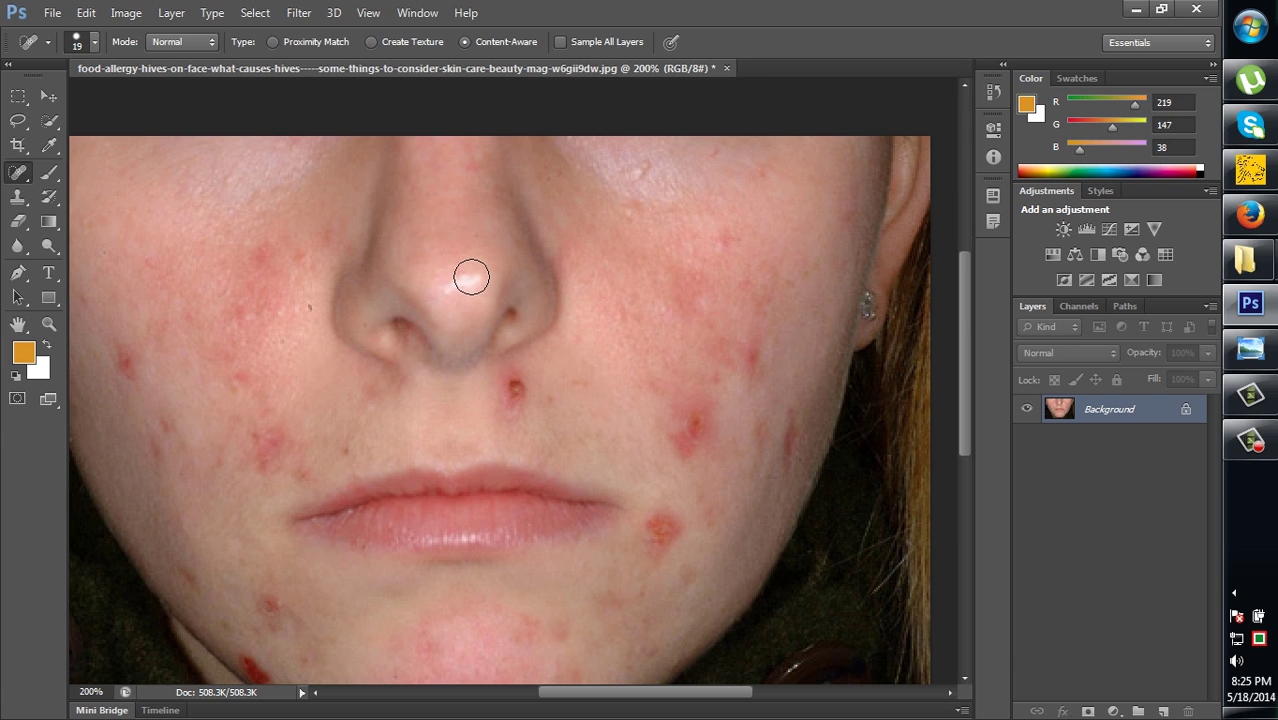
left_click(19, 325)
left_click_drag(411, 296, 487, 245)
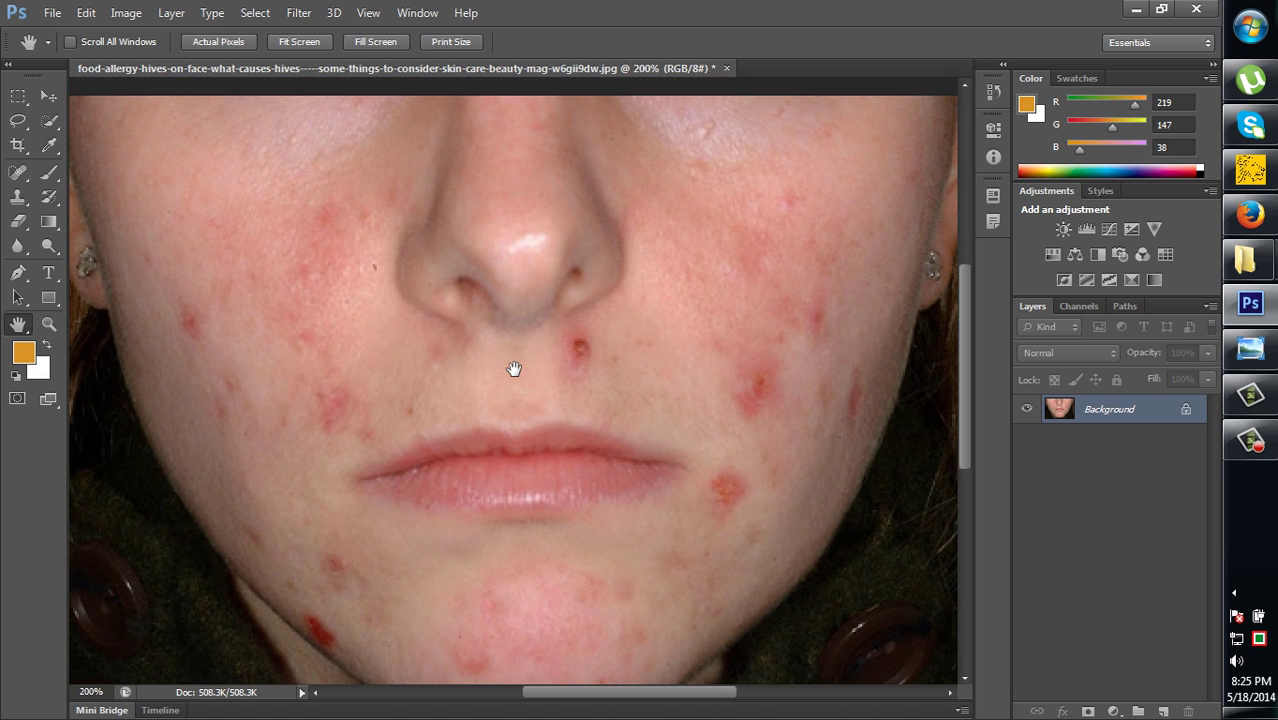
left_click_drag(514, 369, 488, 337)
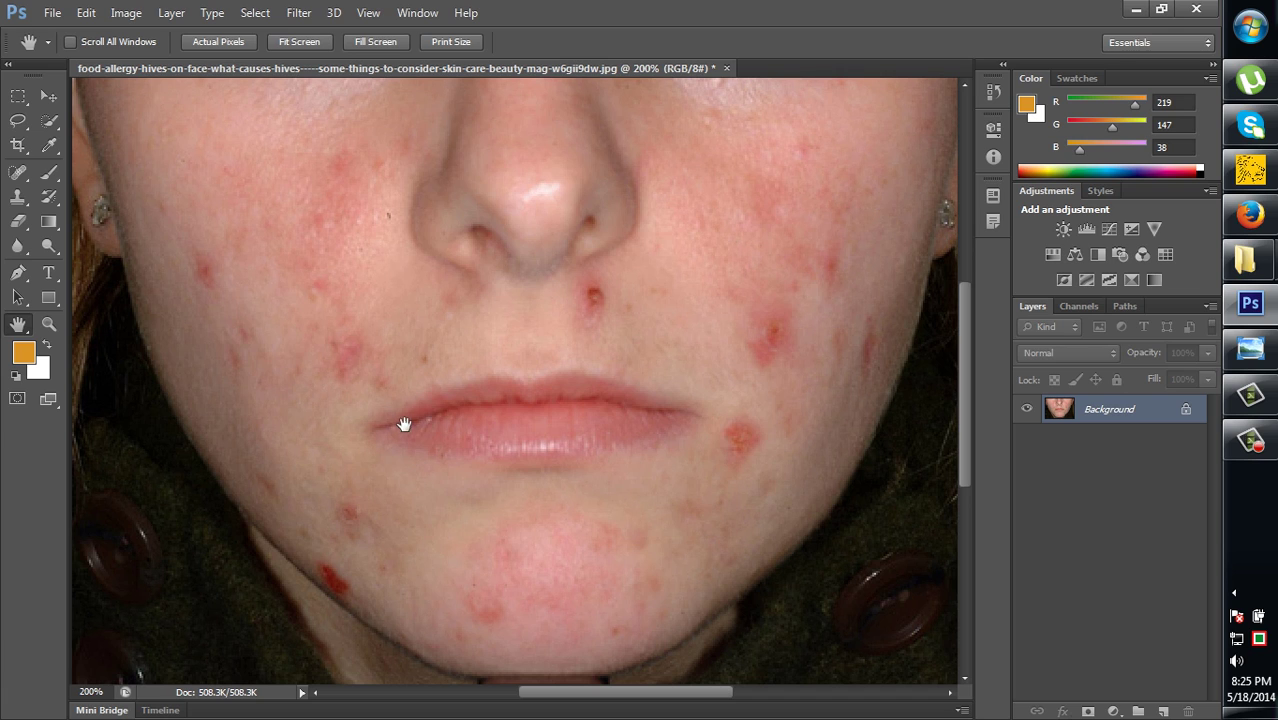
left_click(17, 174)
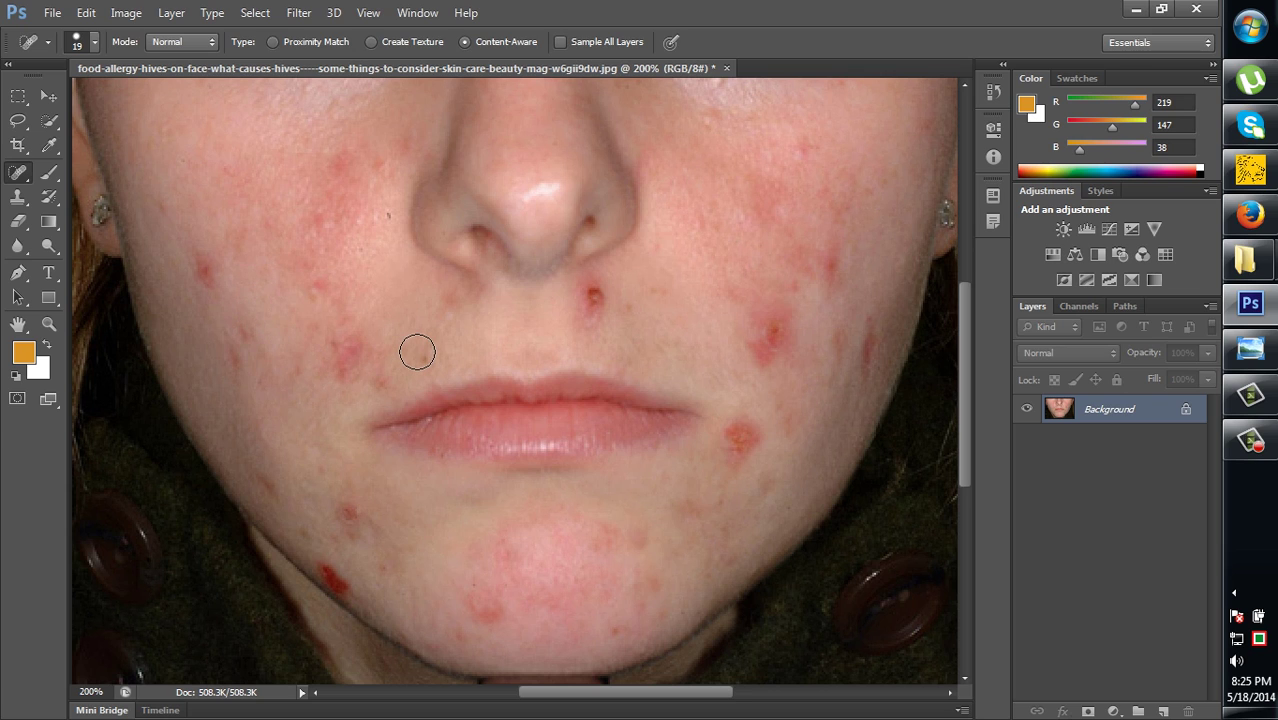
- Try out different Spot Healing Brush sizes, going up to 125
key("bracketright")
key("bracketright")
key("bracketright")
key("bracketright")
key("bracketright")
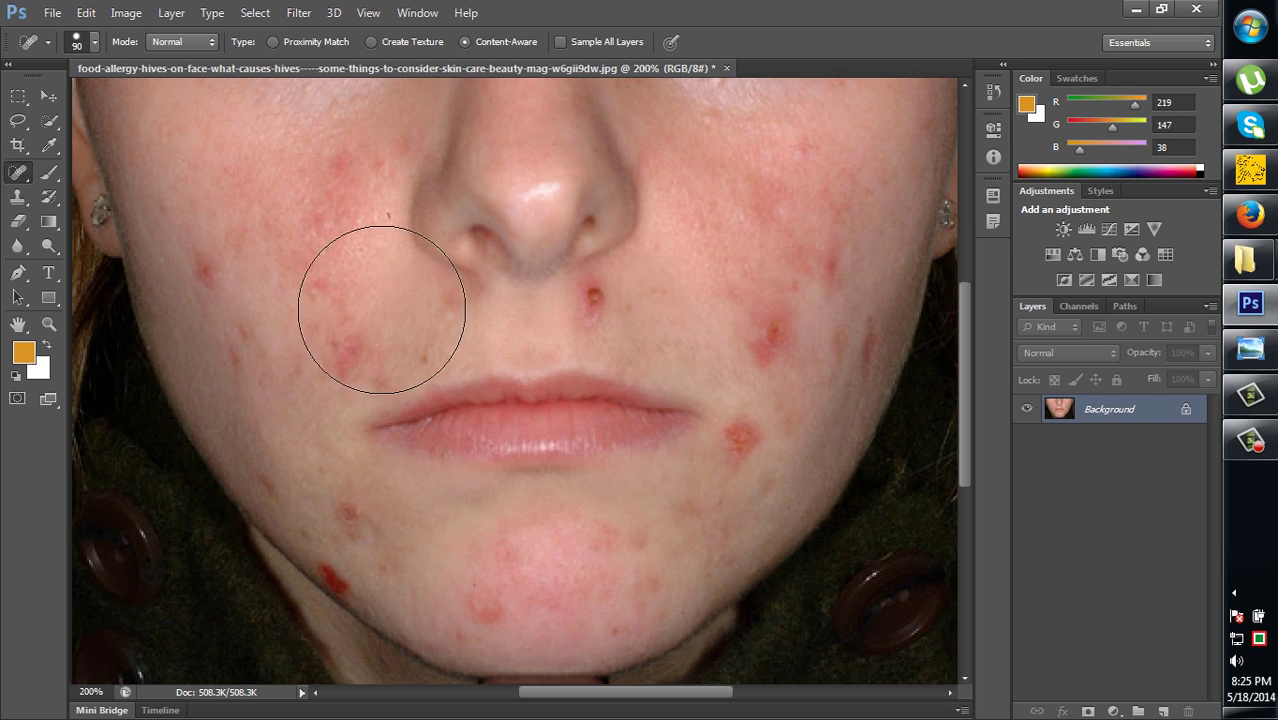
key("bracketright")
key("bracketright")
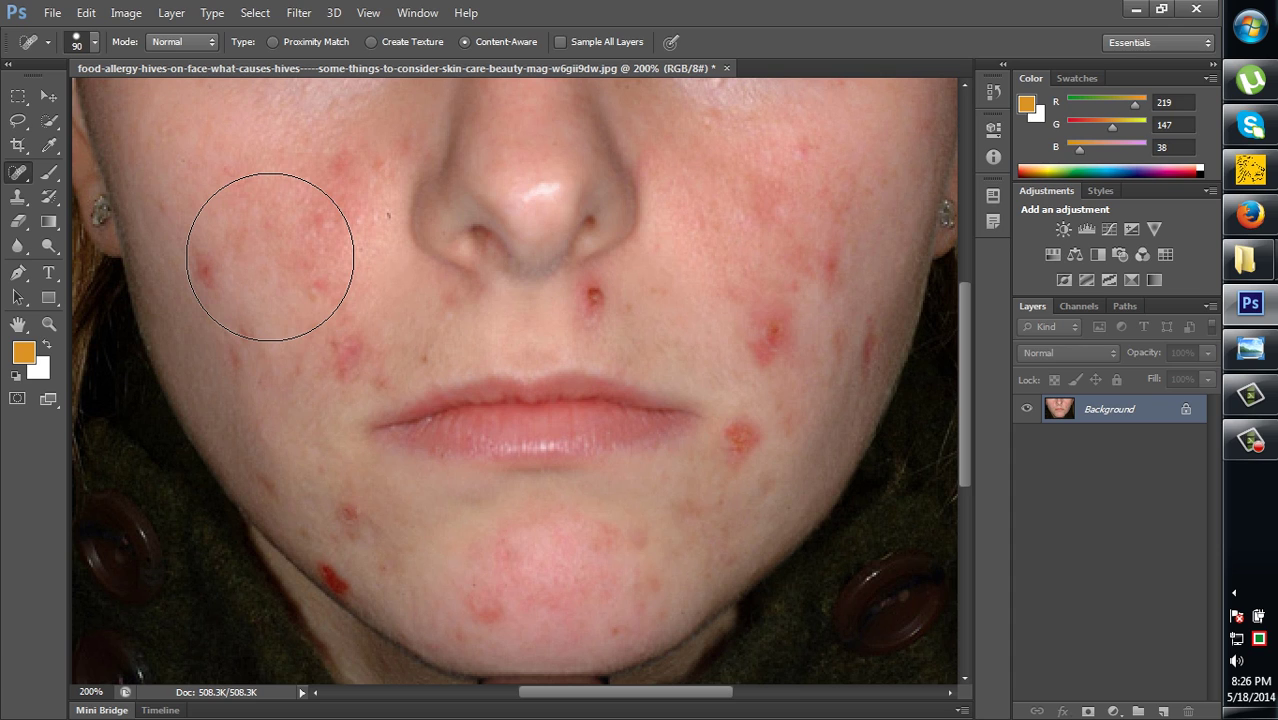
key("bracketleft")
key("bracketleft")
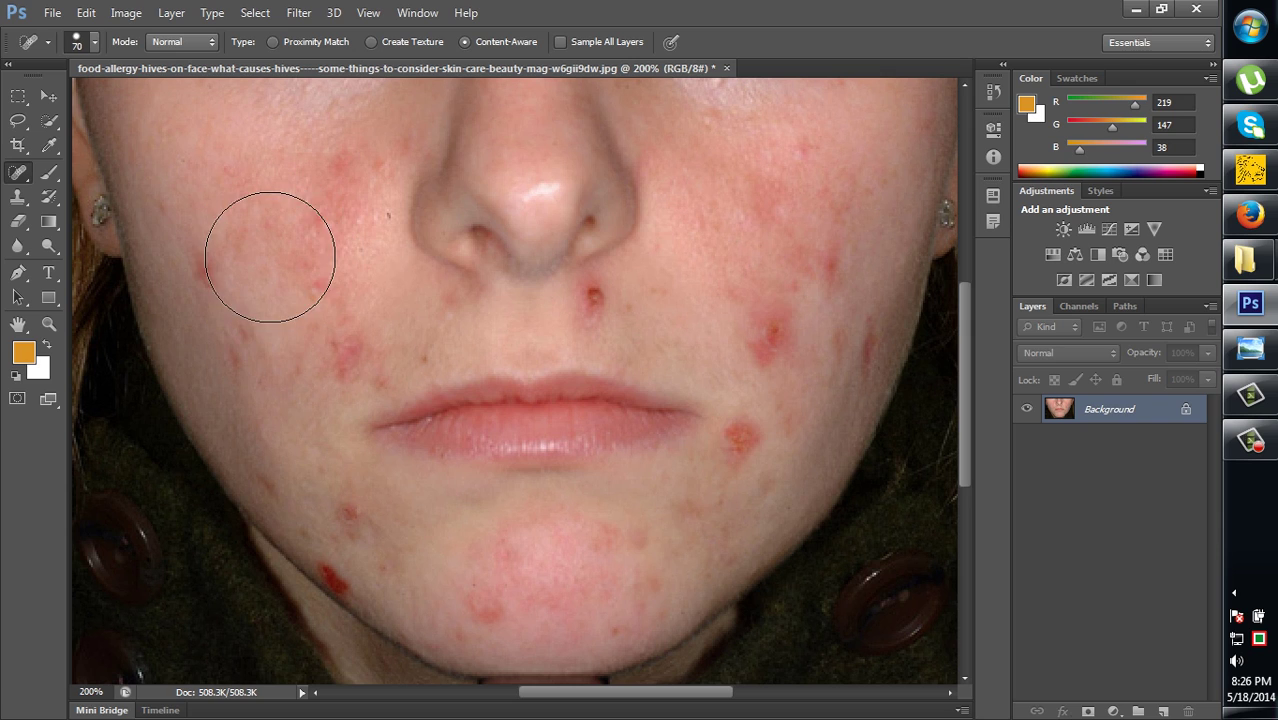
key("bracketleft")
key("bracketright")
key("bracketright")
key("bracketright")
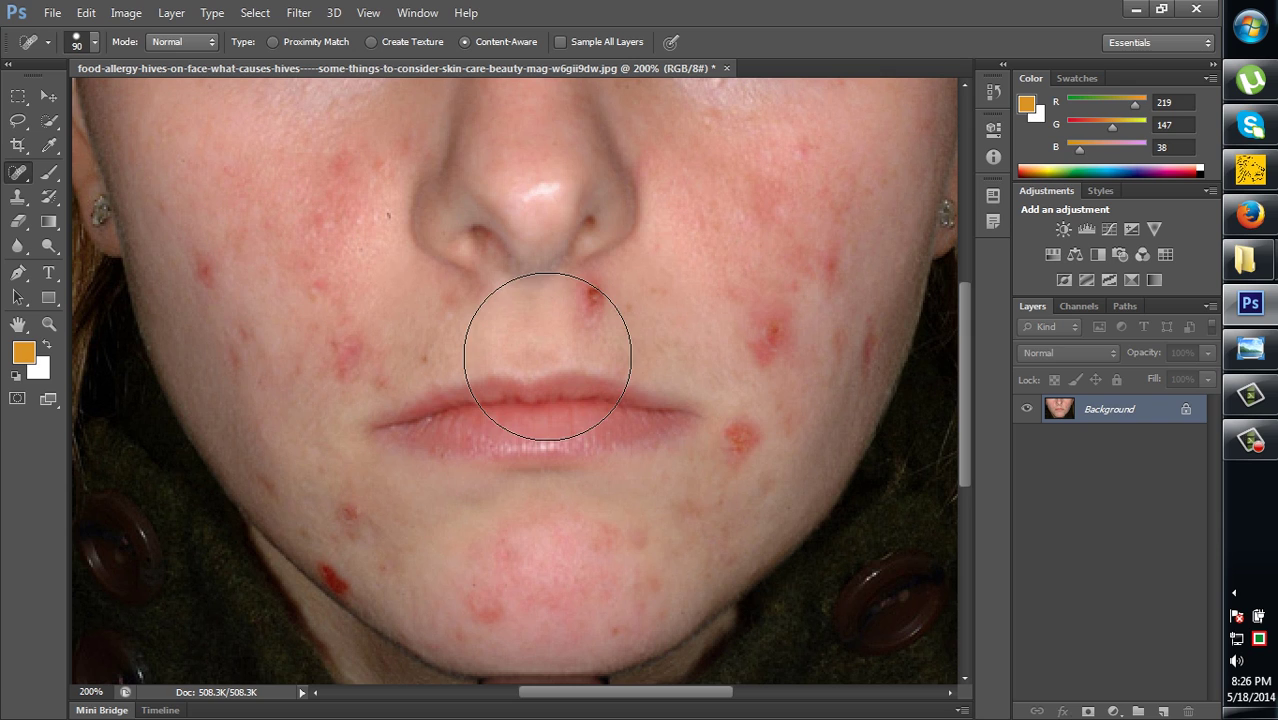
key("bracketright")
key("bracketright")
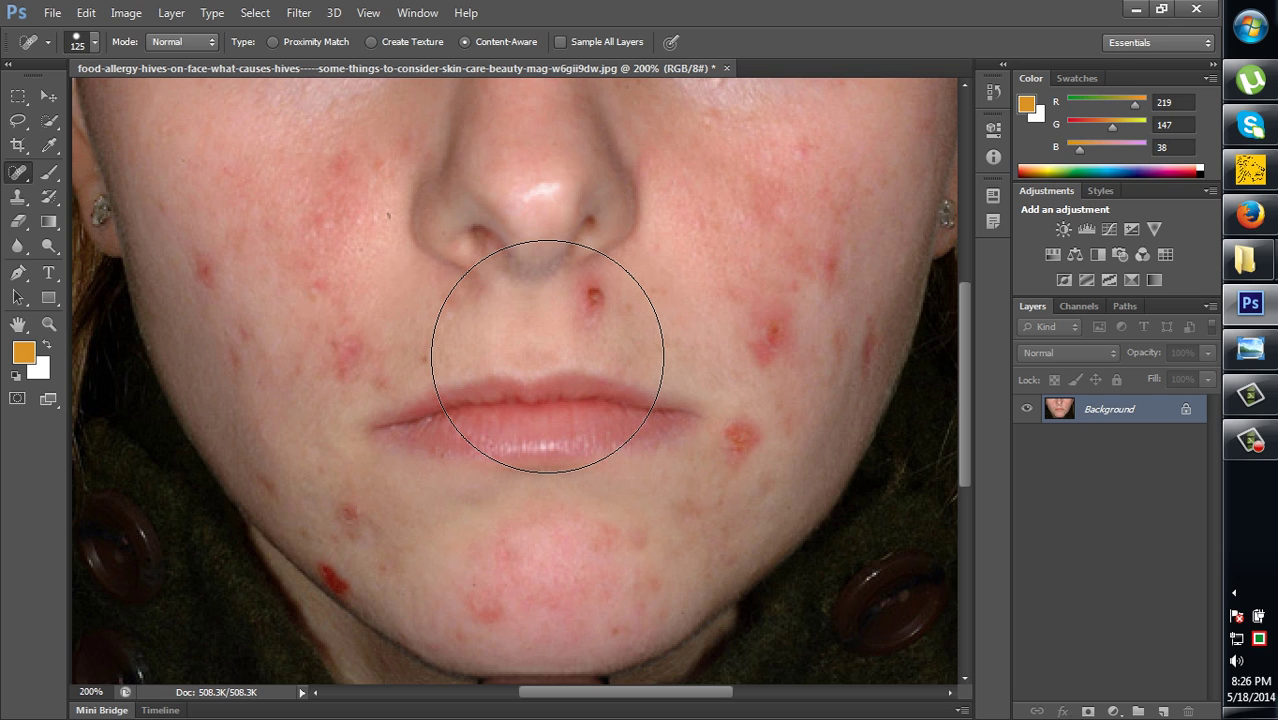
- Reduce the Spot Healing Brush size to 25 and heal the dark red blemish just below the nostril
key("bracketleft")
key("bracketleft")
key("bracketleft")
key("bracketleft")
key("bracketleft")
key("bracketleft")
key("bracketleft")
key("bracketleft")
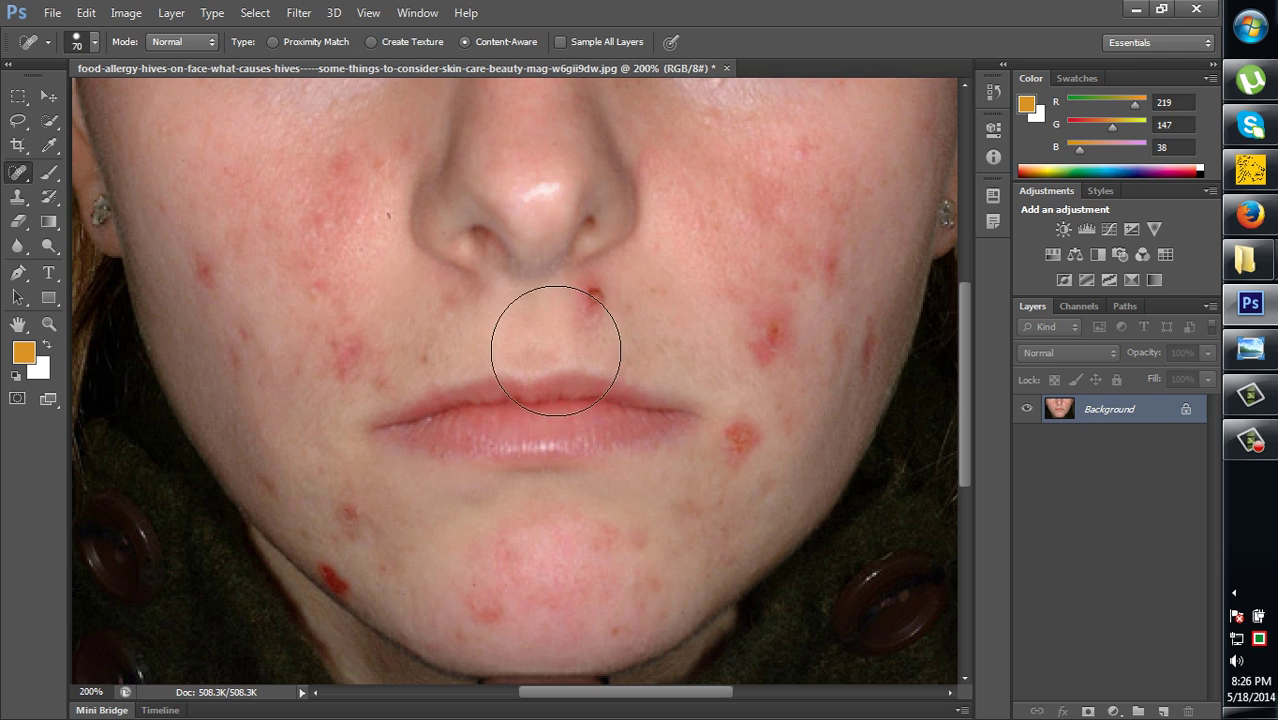
key("bracketleft")
key("bracketleft")
key("bracketleft")
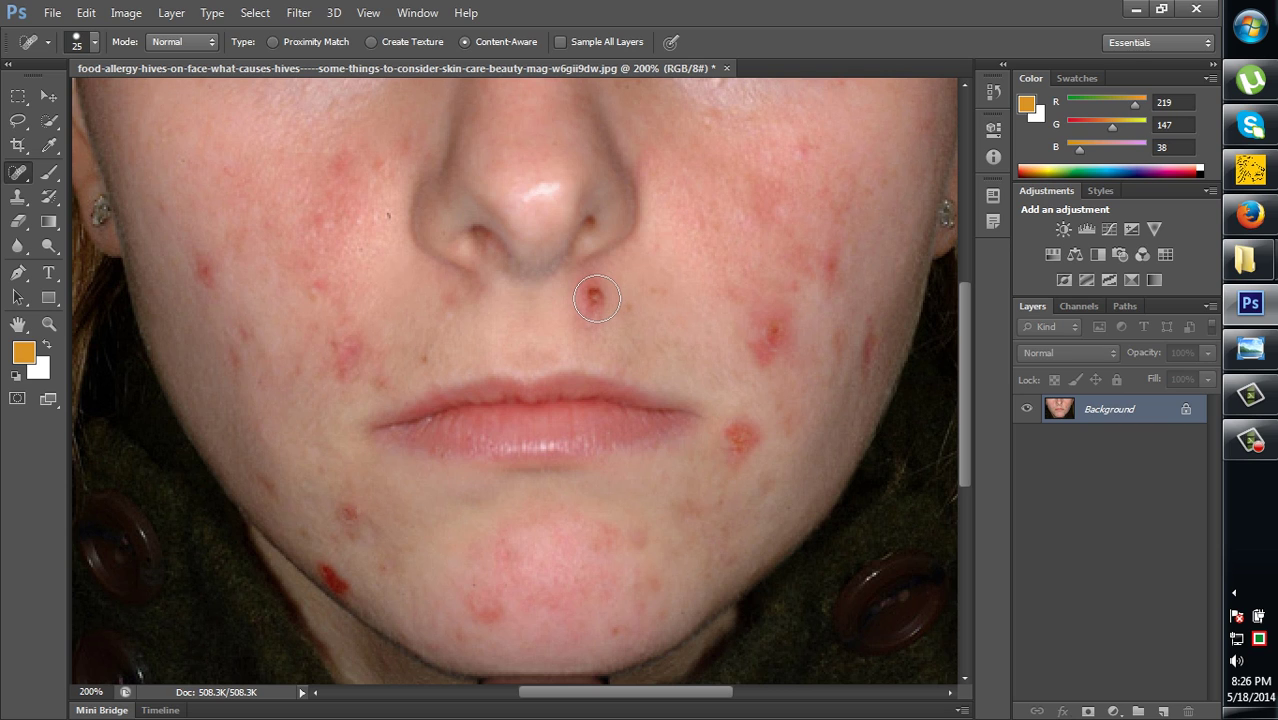
left_click(596, 298)
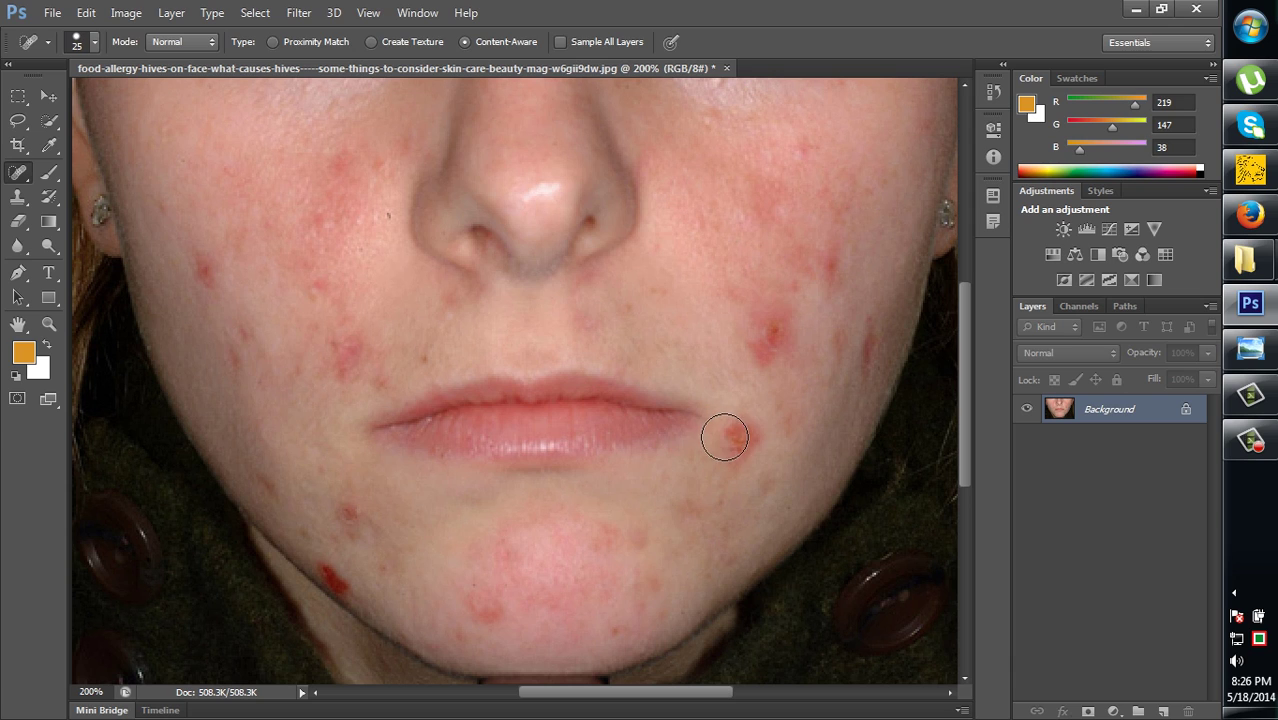
- Heal the blemish beside the right-hand mouth corner, and the large one on the cheek above it with the brush enlarged to 40
left_click(742, 441)
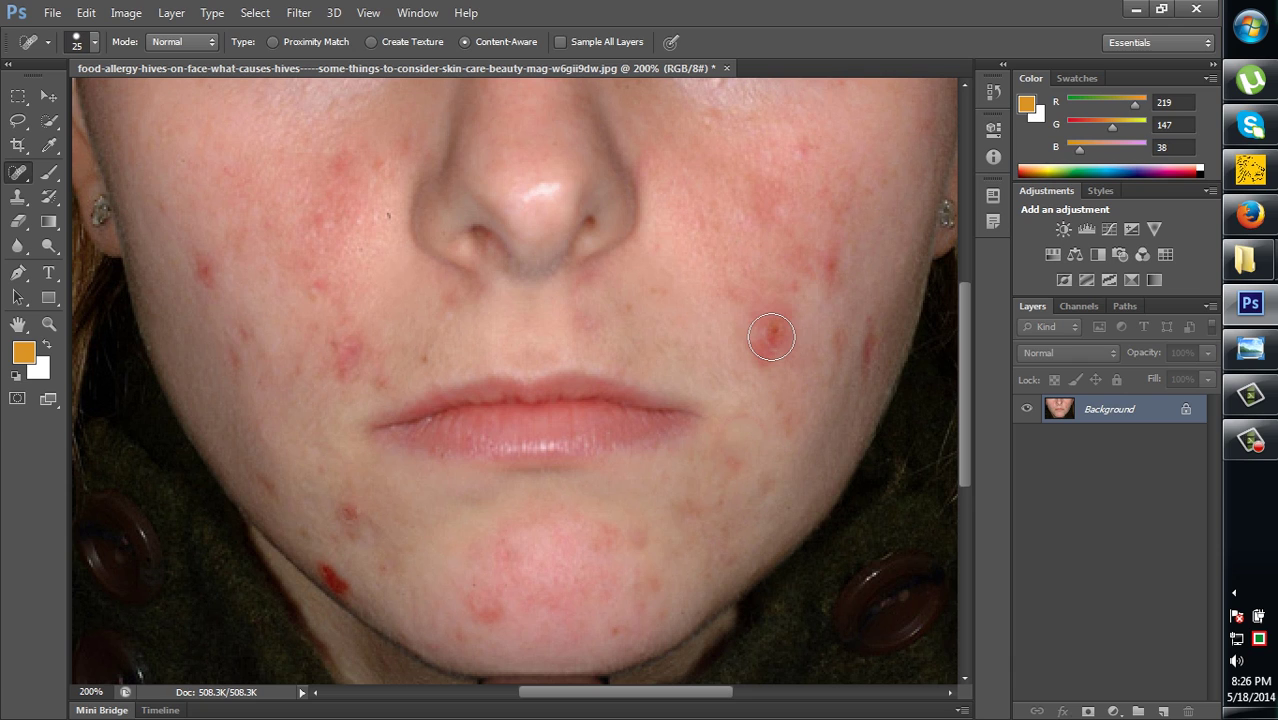
key("bracketright")
key("bracketright")
key("bracketright")
left_click(771, 340)
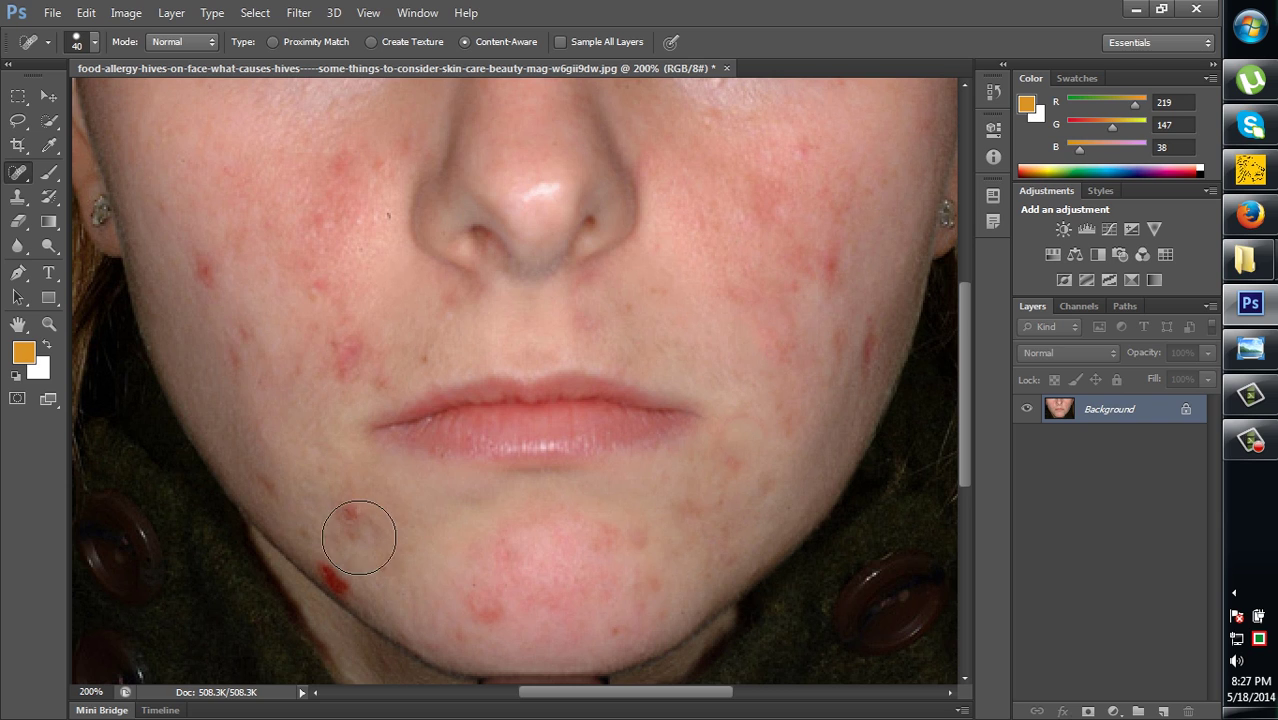
- Reduce the brush size to 30 and heal the blemishes on the left-hand jaw and the cheek near the mouth corner
key("bracketleft")
left_click(349, 521)
left_click(347, 362)
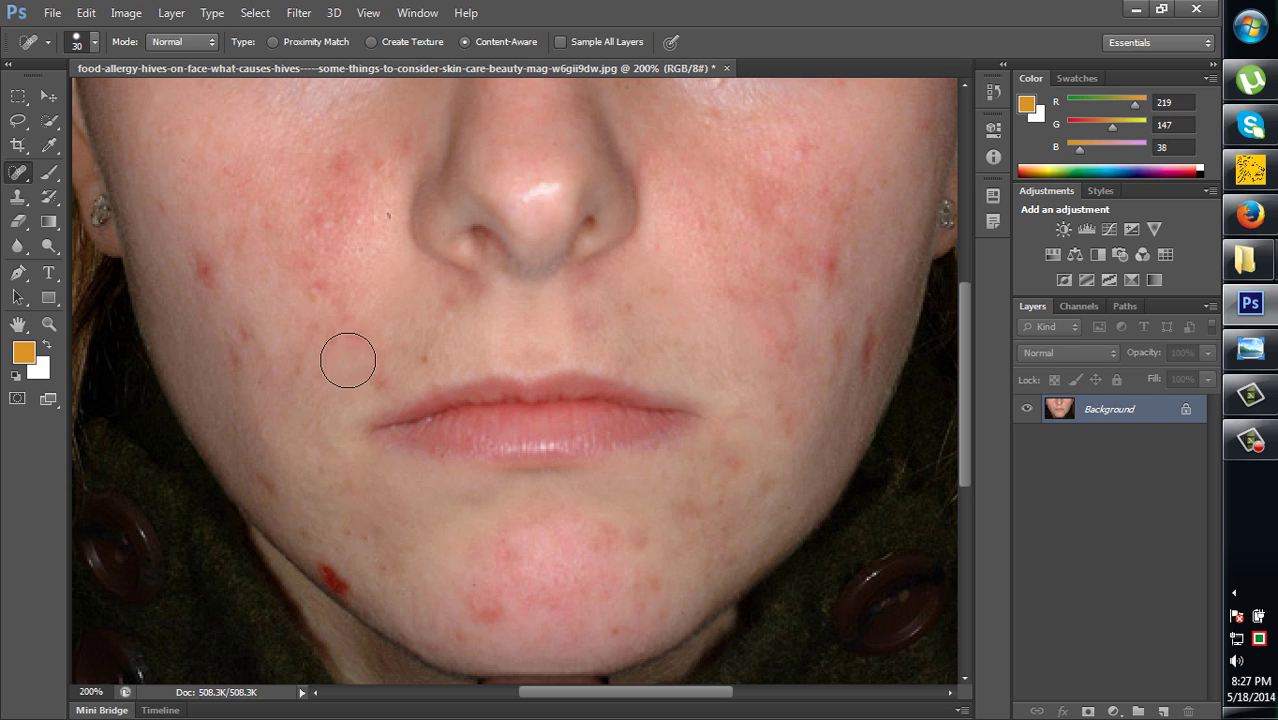
- Set the brush size to 35 and heal the small marks between the left-hand cheek, nostril and upper lip
key("bracketright")
left_click(369, 358)
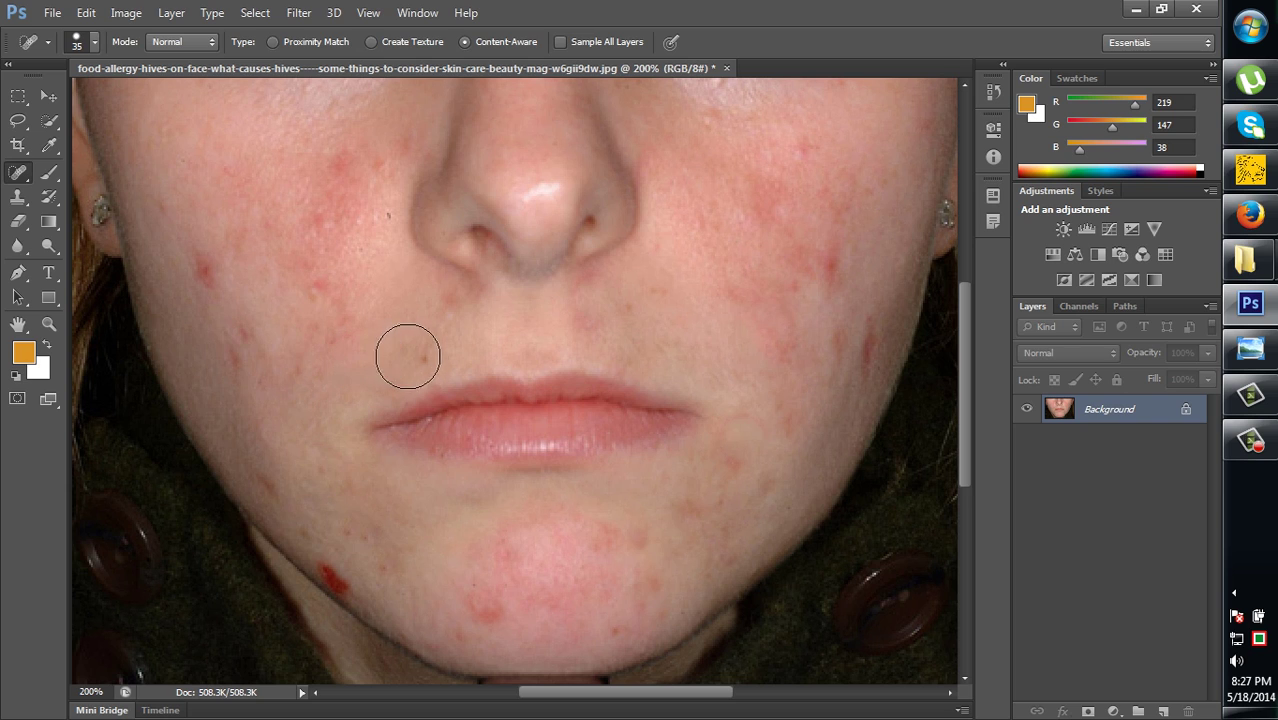
left_click(420, 346)
left_click(434, 310)
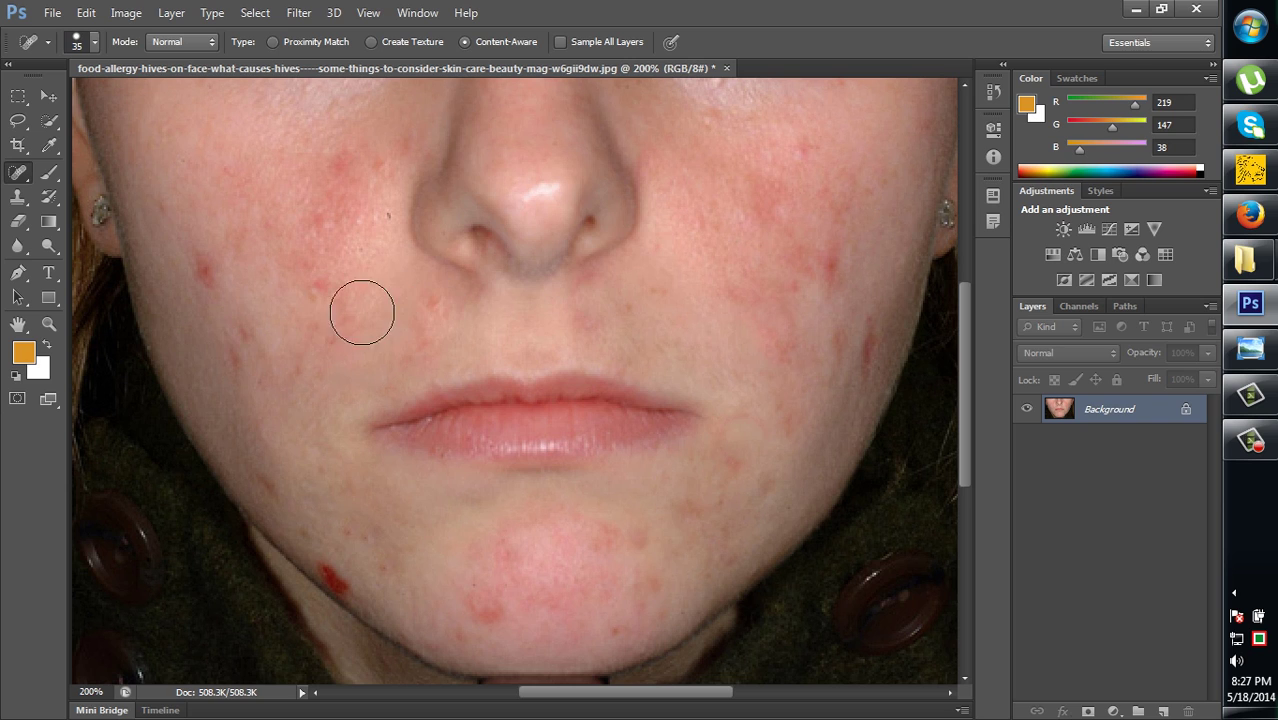
left_click(414, 314)
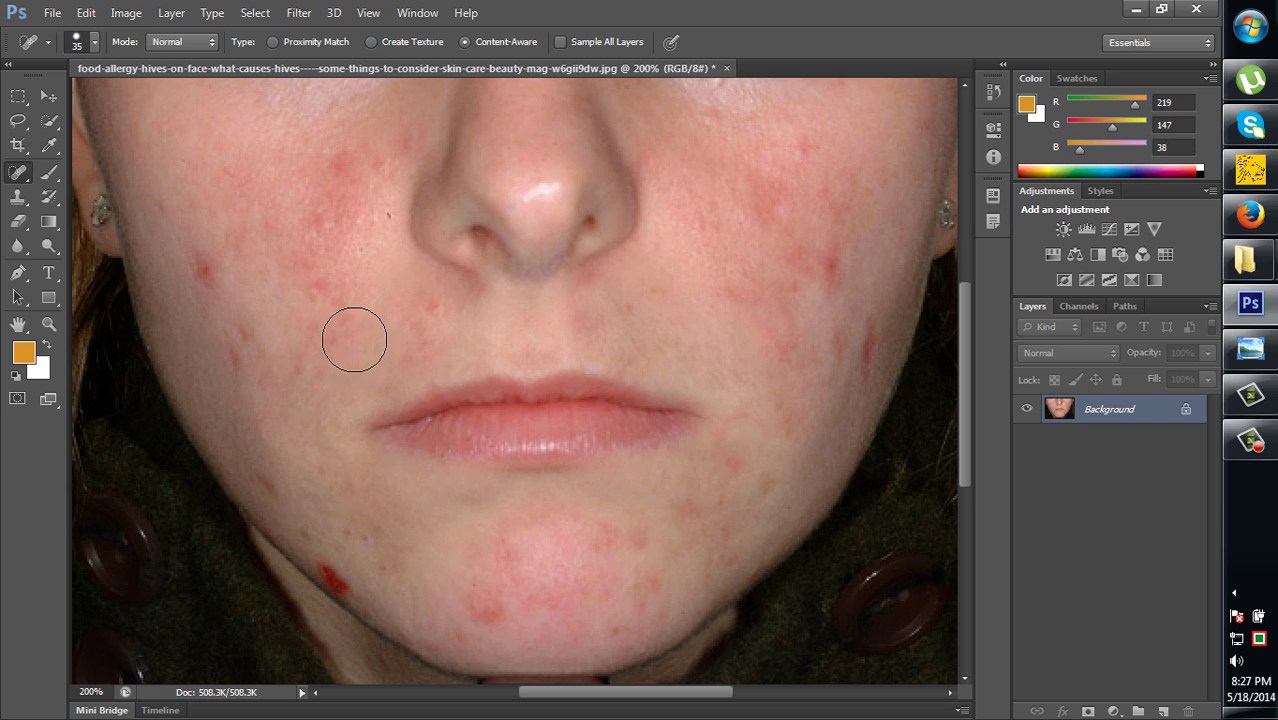
- Heal the red spot on the outer left-hand cheek and the redness across the cheek towards the nose with the size 35 brush
left_click(195, 278)
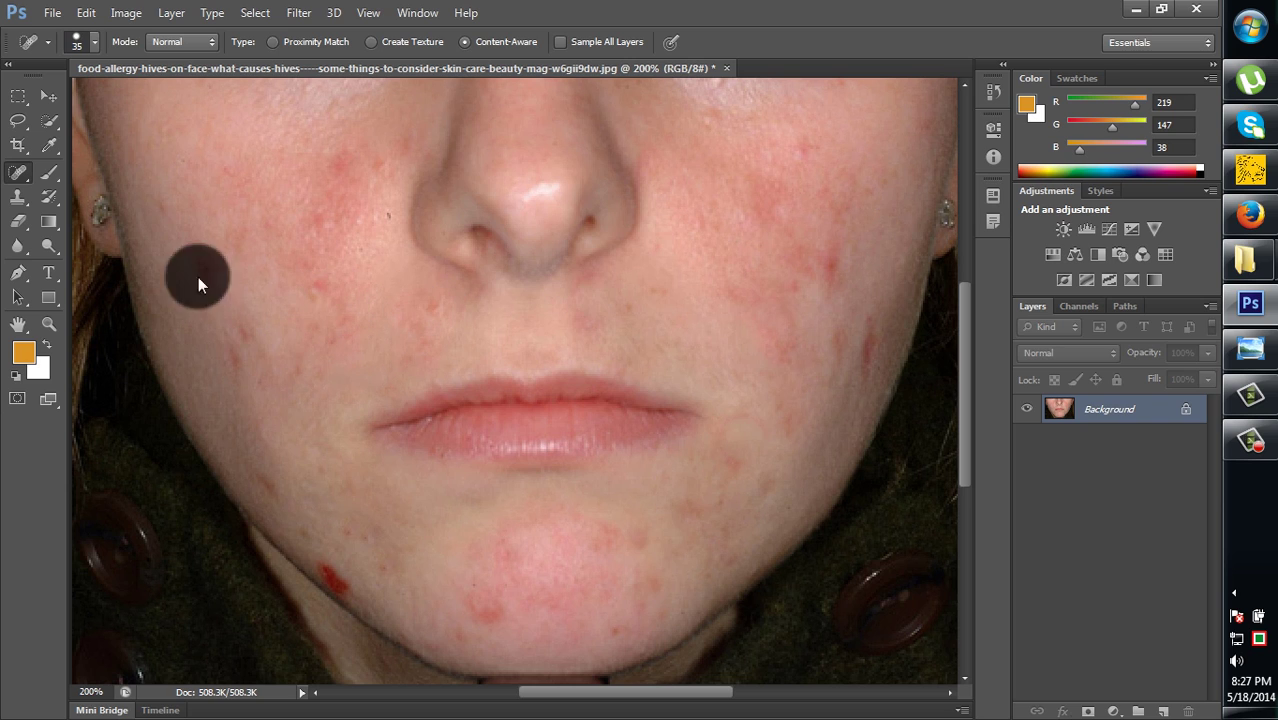
left_click(236, 234)
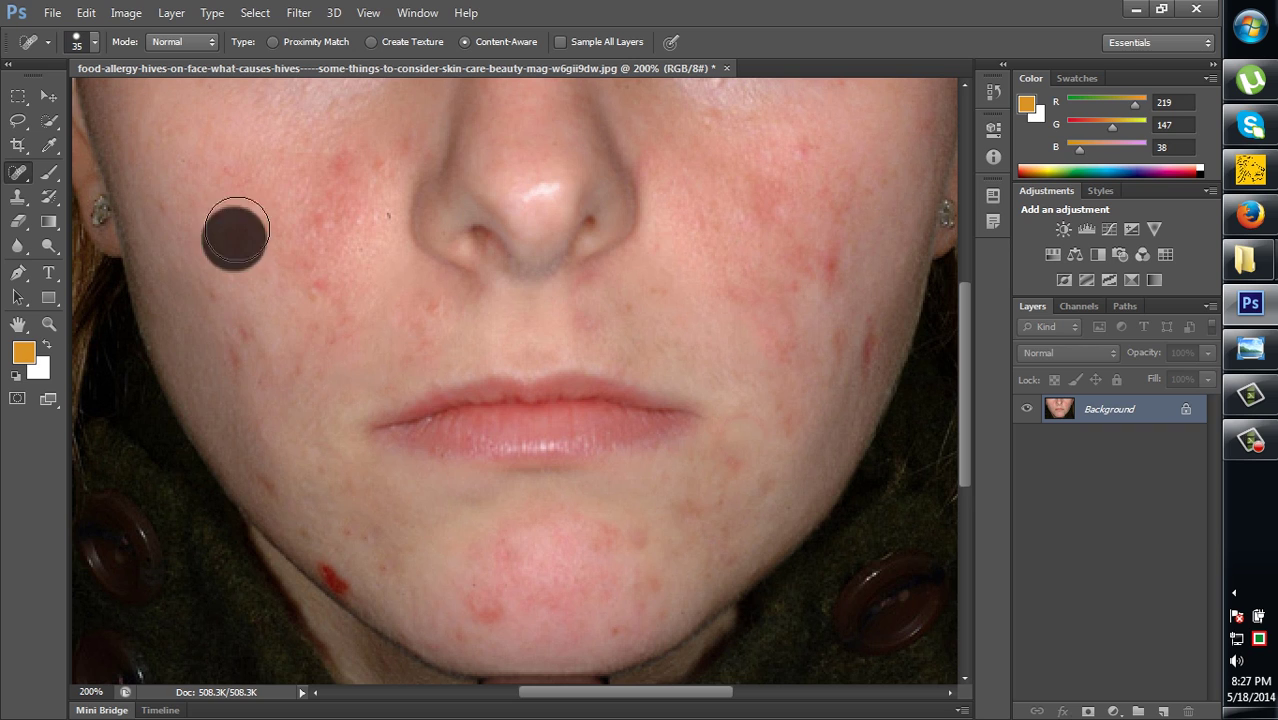
left_click(350, 157)
left_click(364, 160)
left_click(383, 140)
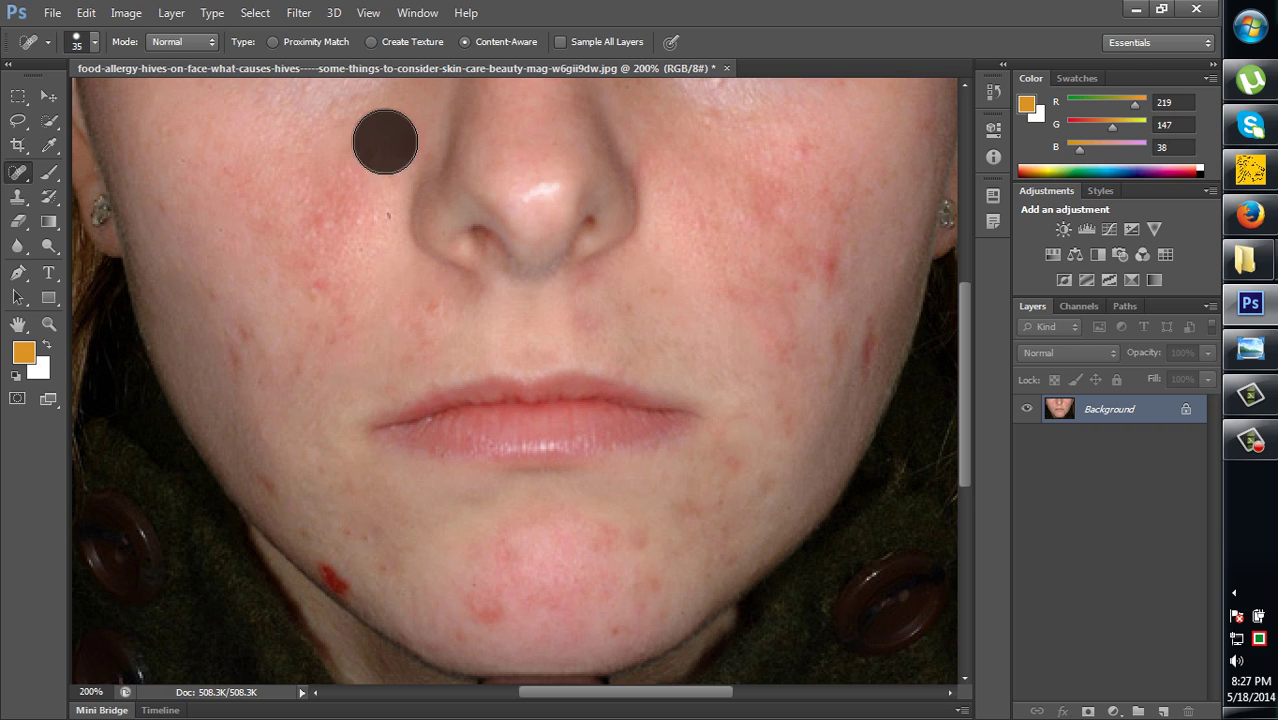
left_click(322, 218)
left_click(310, 277)
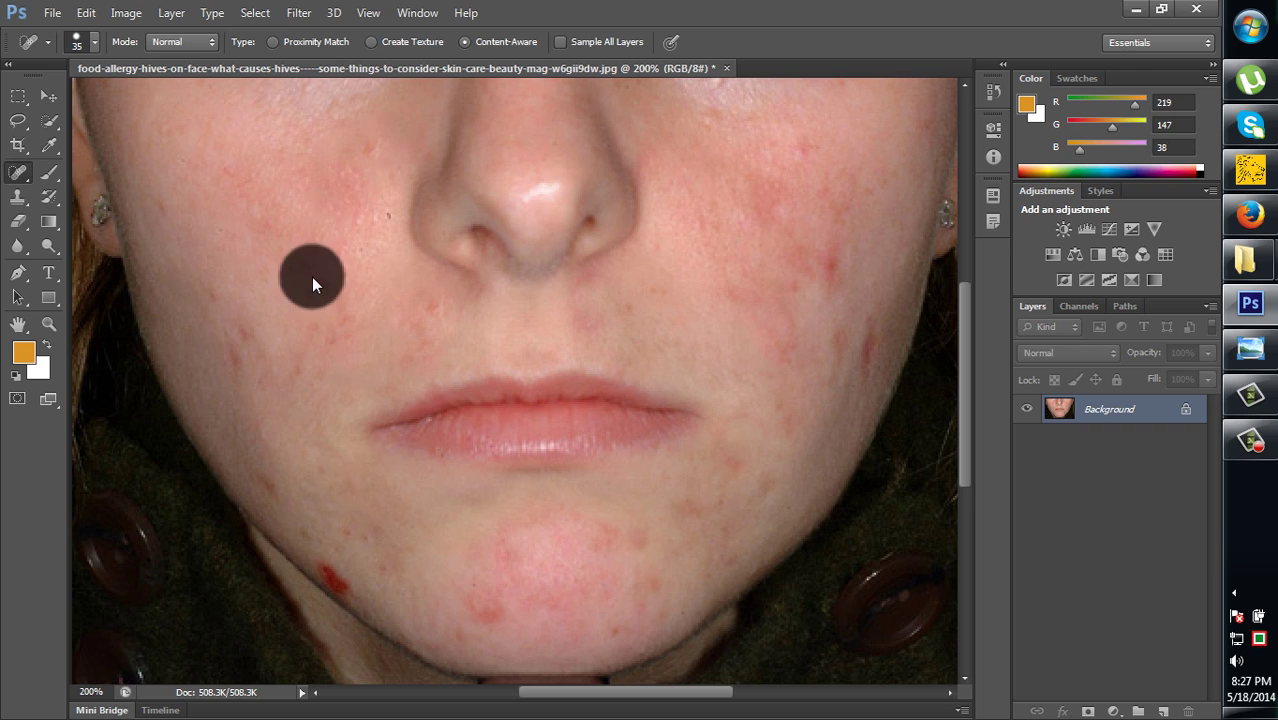
left_click(266, 212)
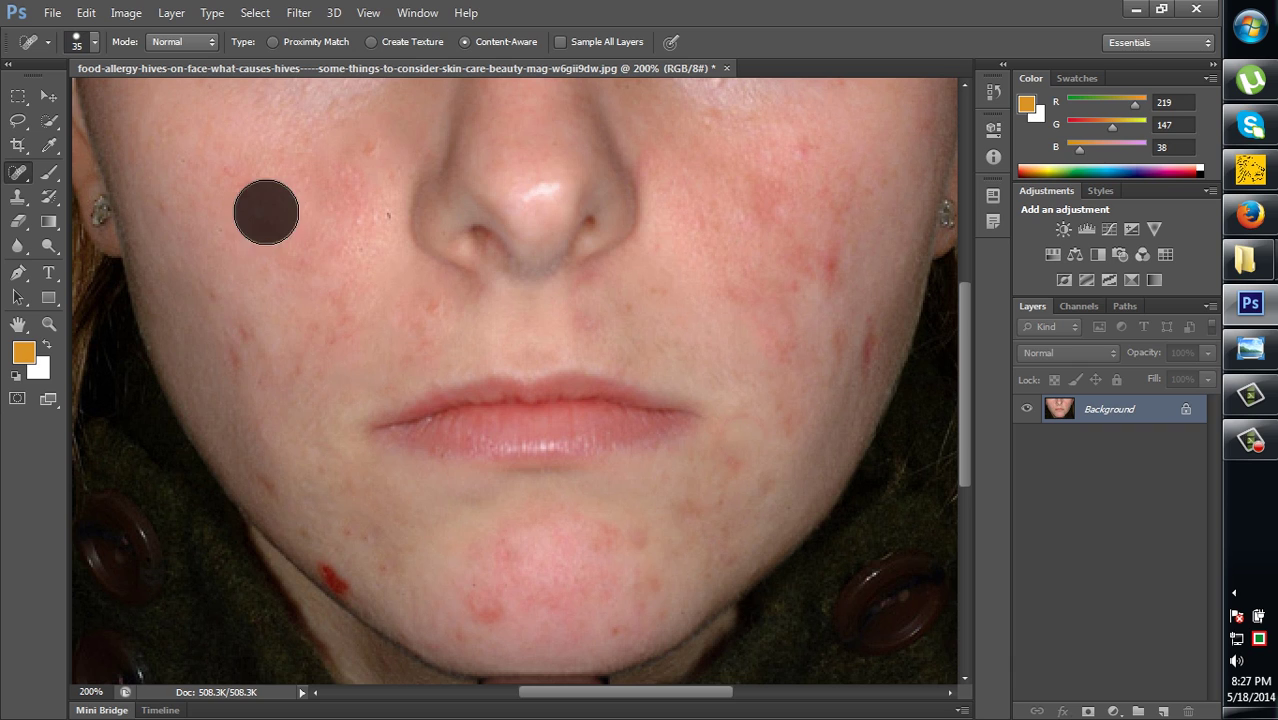
left_click(345, 218)
left_click(353, 165)
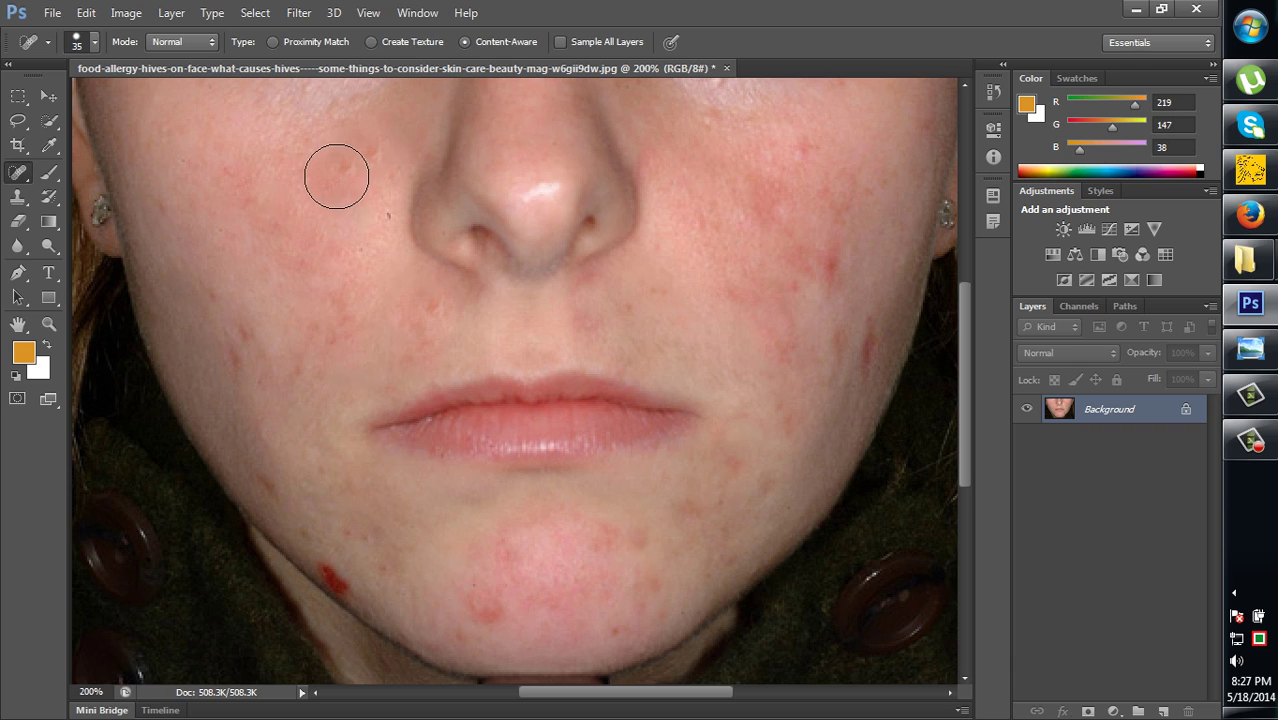
left_click(361, 155)
- Heal the small red marks on the lower part of the left-hand cheek
left_click(335, 322)
left_click(240, 350)
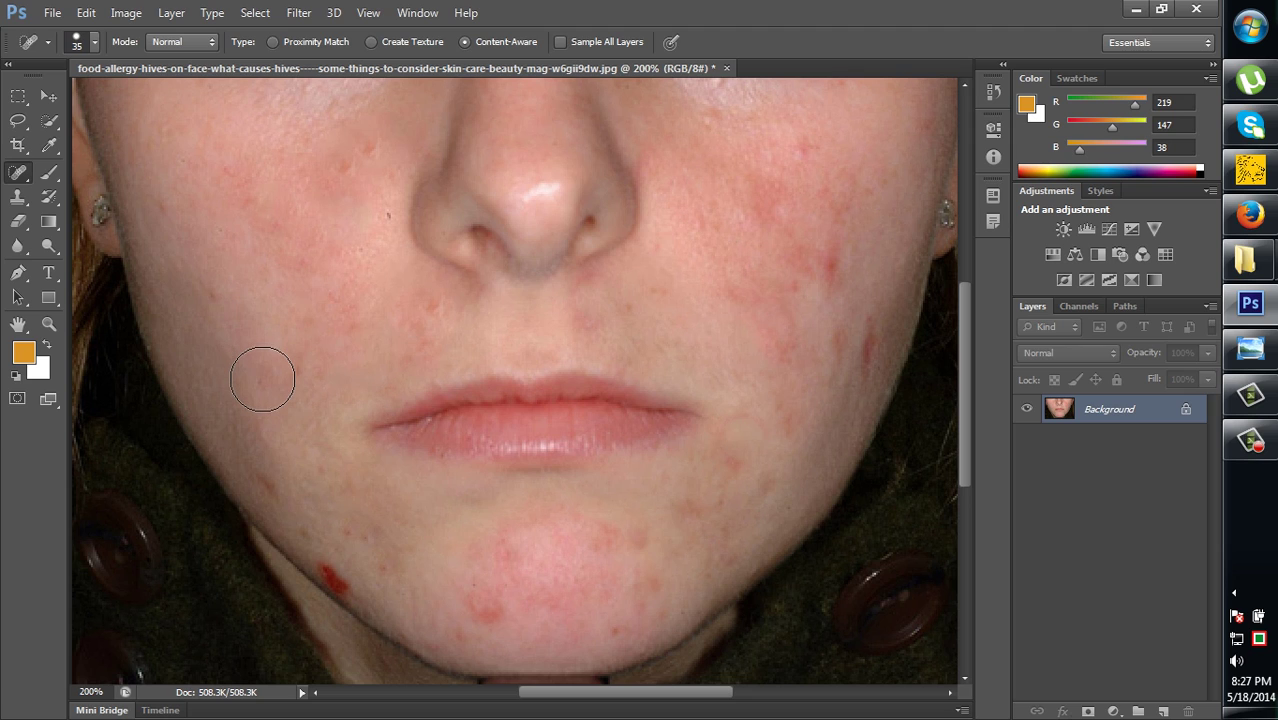
left_click(262, 379)
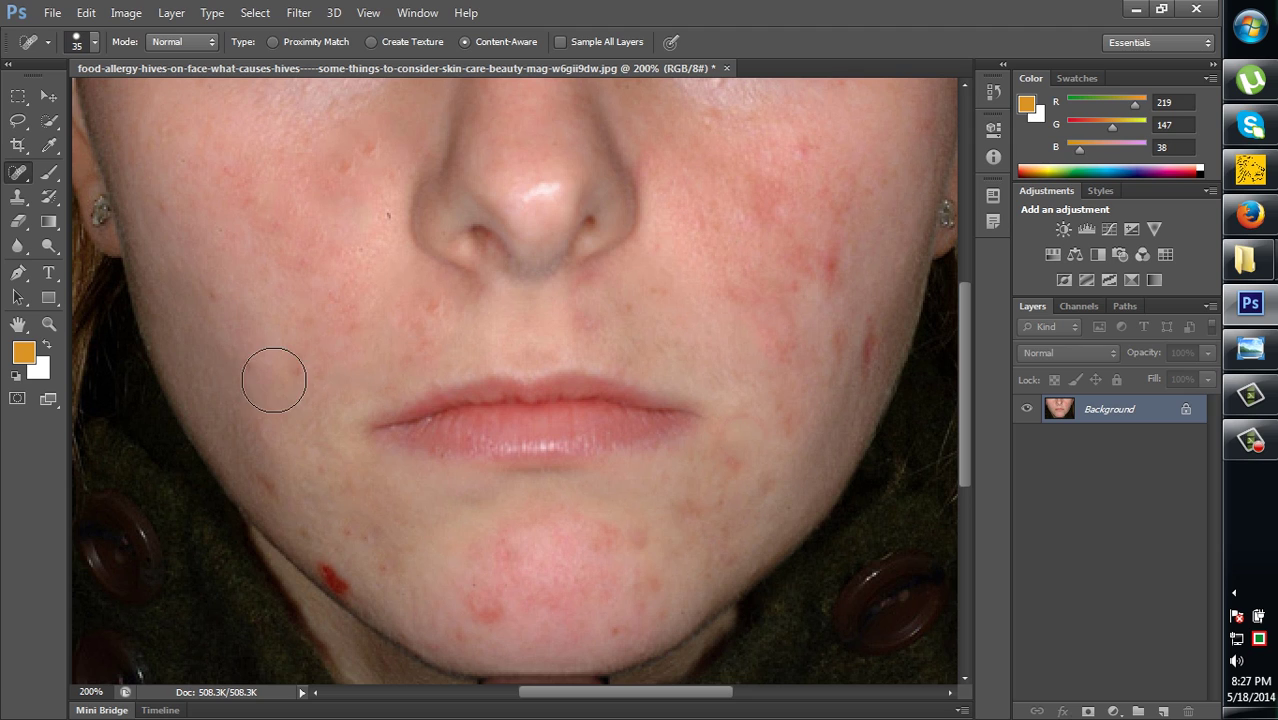
- Reduce the brush size to 25 and heal the remaining marks above the upper lip, on both sides below the nose
key("bracketleft")
left_click(433, 314)
left_click(422, 334)
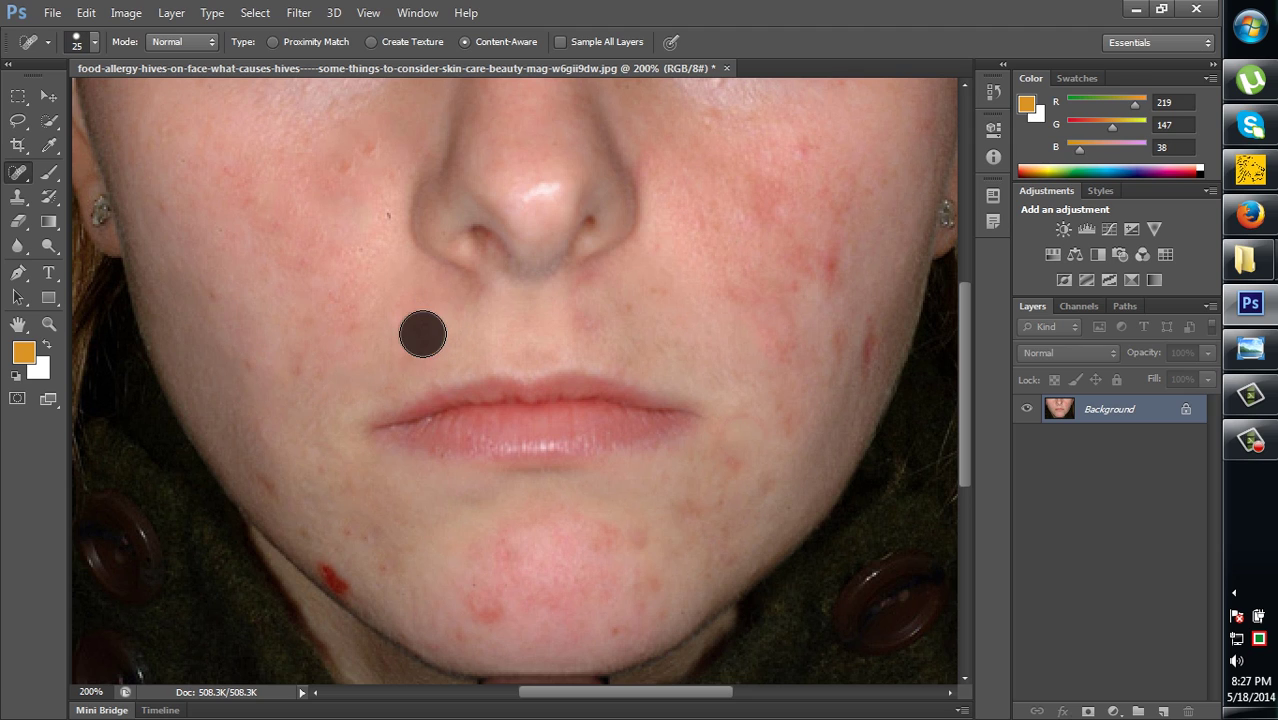
left_click(592, 317)
left_click(681, 294)
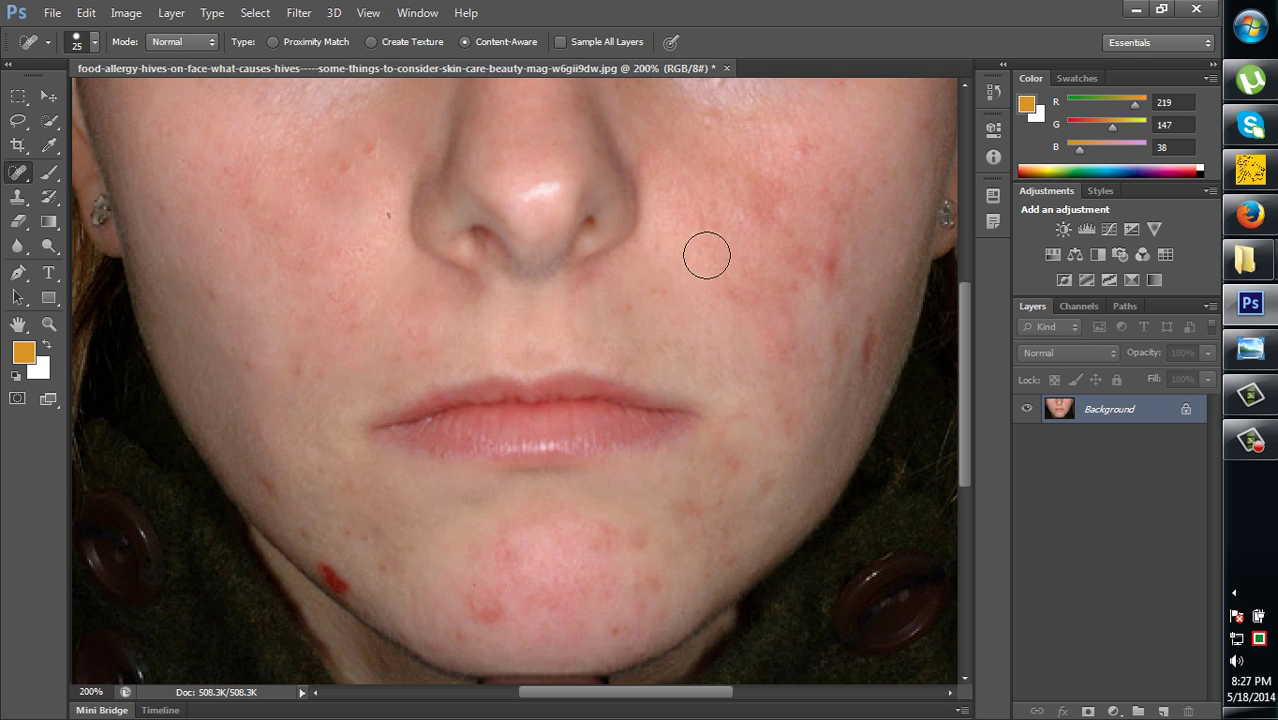
- Set the brush size to 35 and heal the redness and spots across the upper and middle right-hand cheek
key("bracketright")
key("bracketright")
left_click(760, 183)
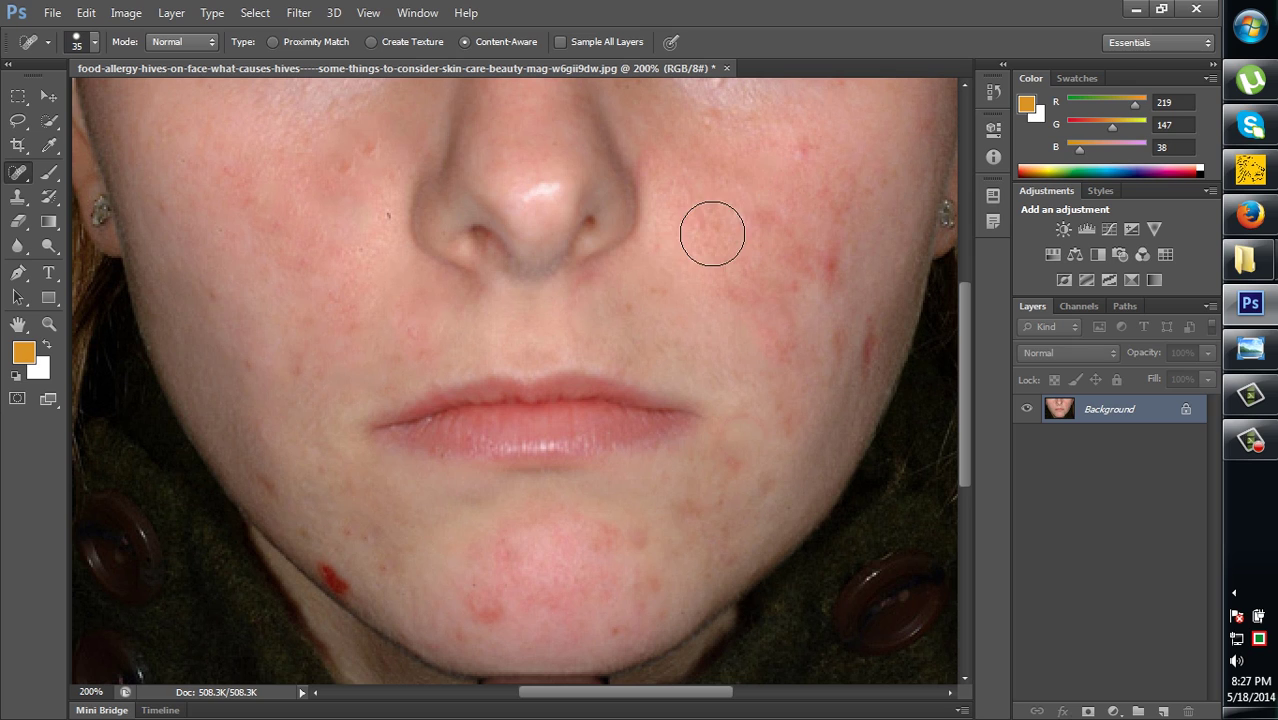
left_click(708, 139)
left_click(794, 155)
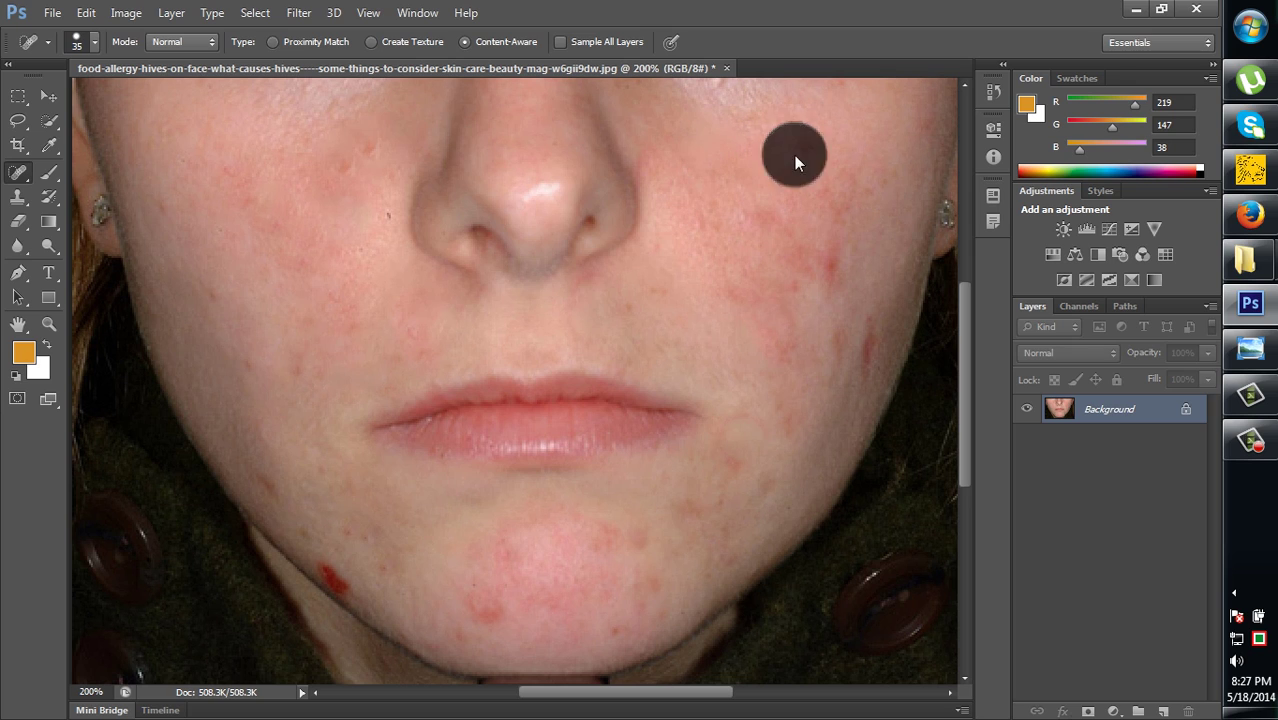
left_click(760, 214)
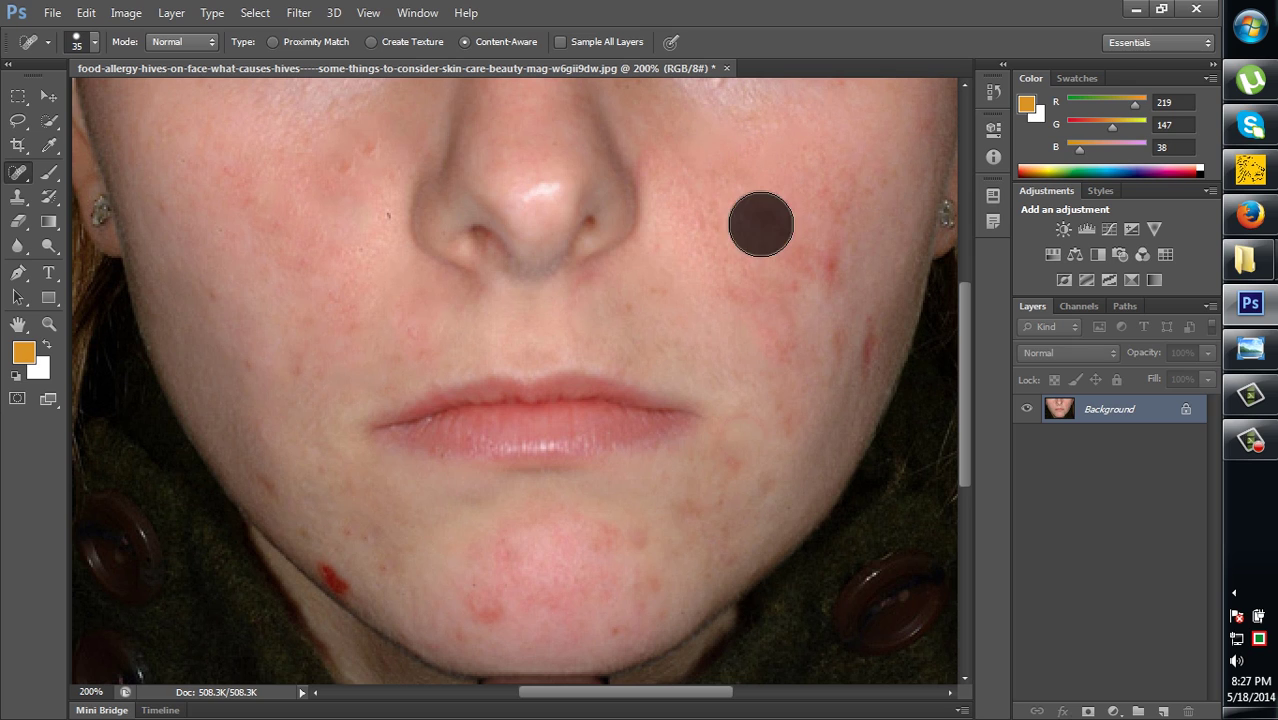
left_click(822, 252)
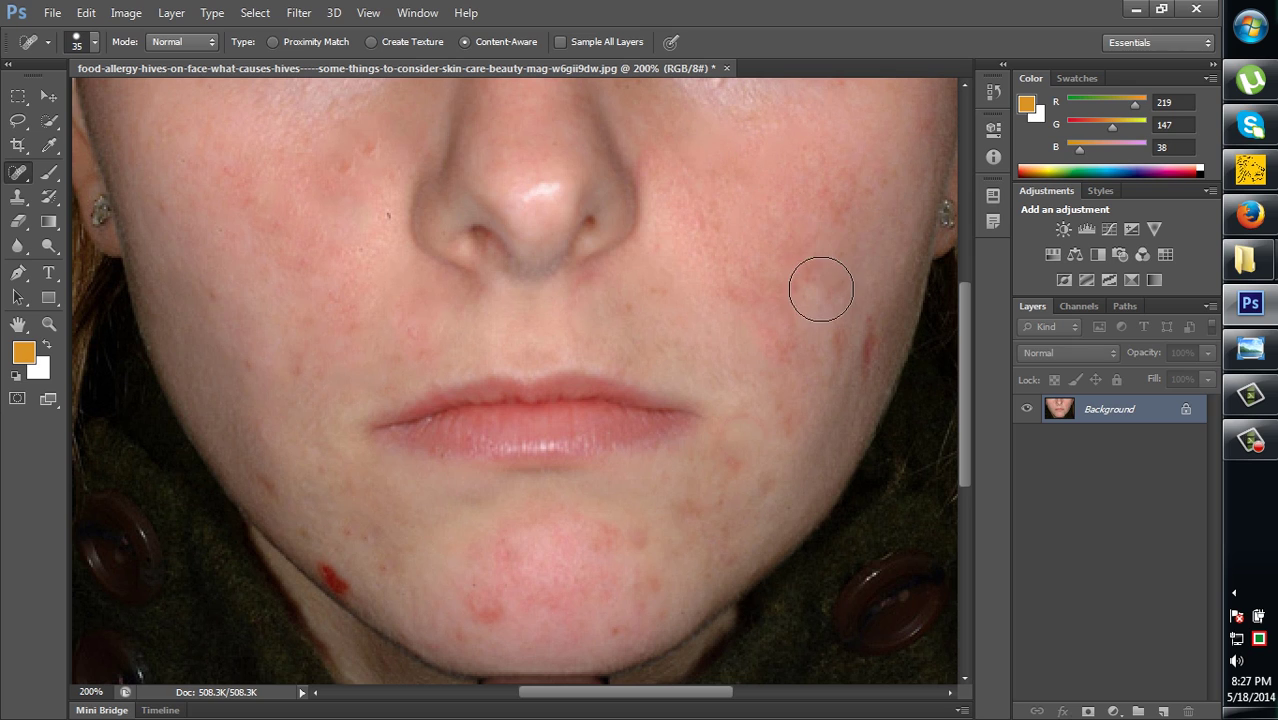
- Heal the remaining red marks on the outer and lower right-hand cheek with the size 35 brush
left_click(856, 345)
left_click(778, 340)
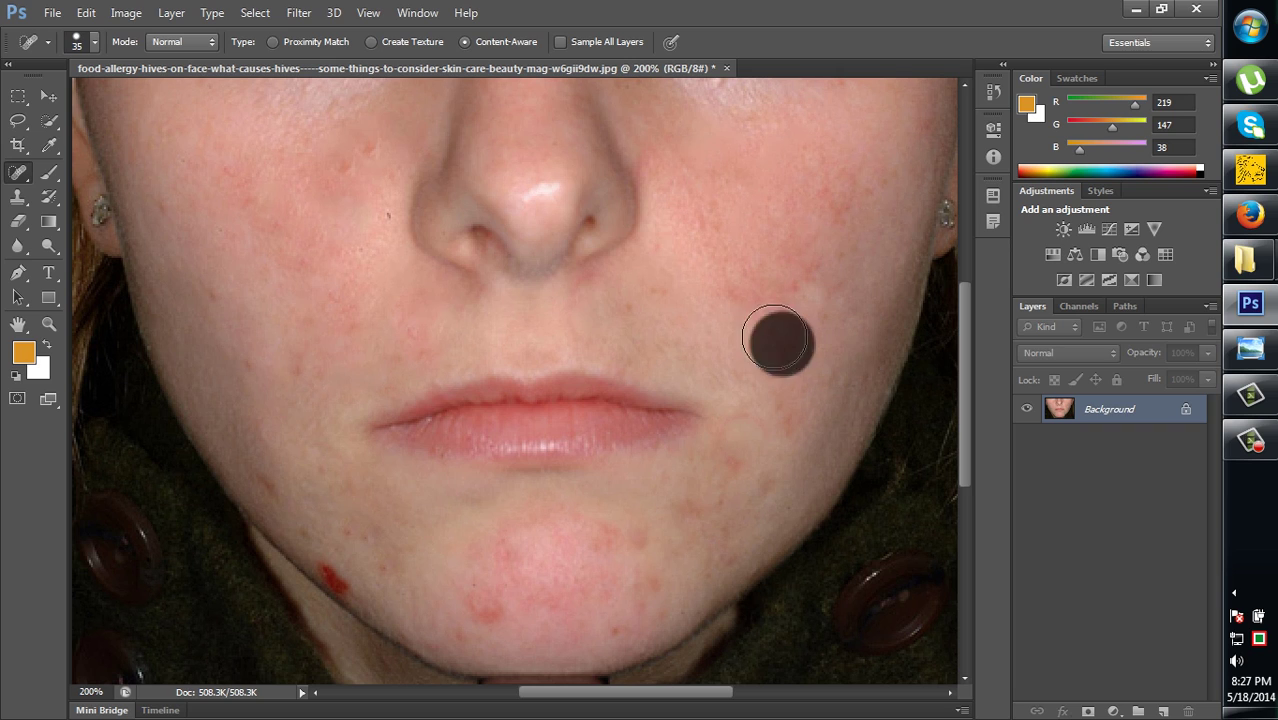
left_click(745, 292)
left_click(724, 255)
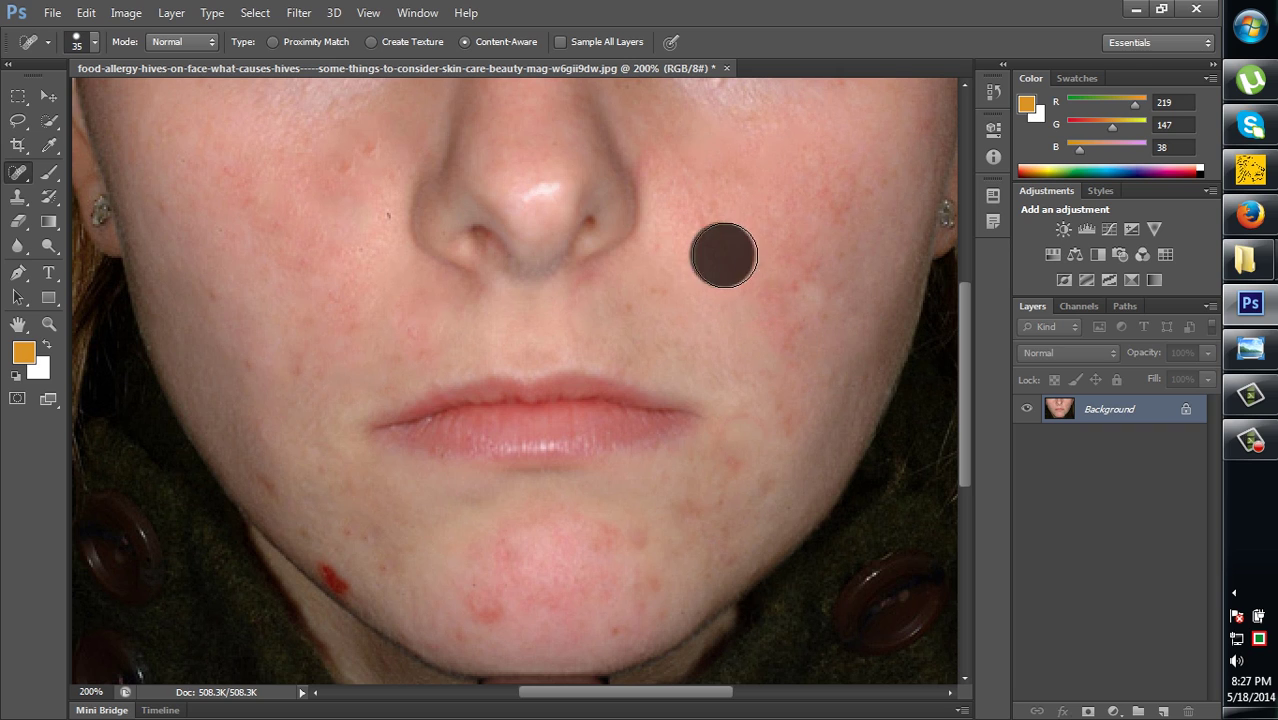
left_click(829, 205)
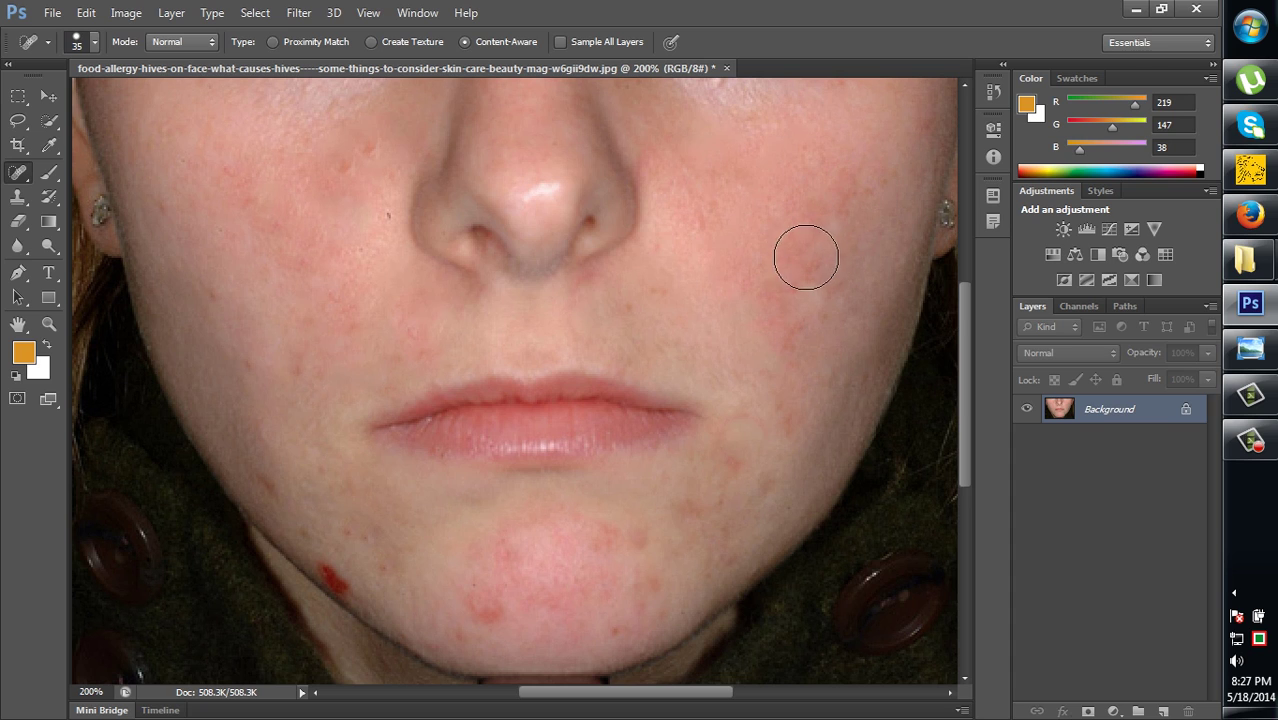
left_click(791, 324)
- Heal the spots below the right-hand mouth corner and on both sides of the chin with the size 35 brush
left_click(745, 463)
left_click(629, 538)
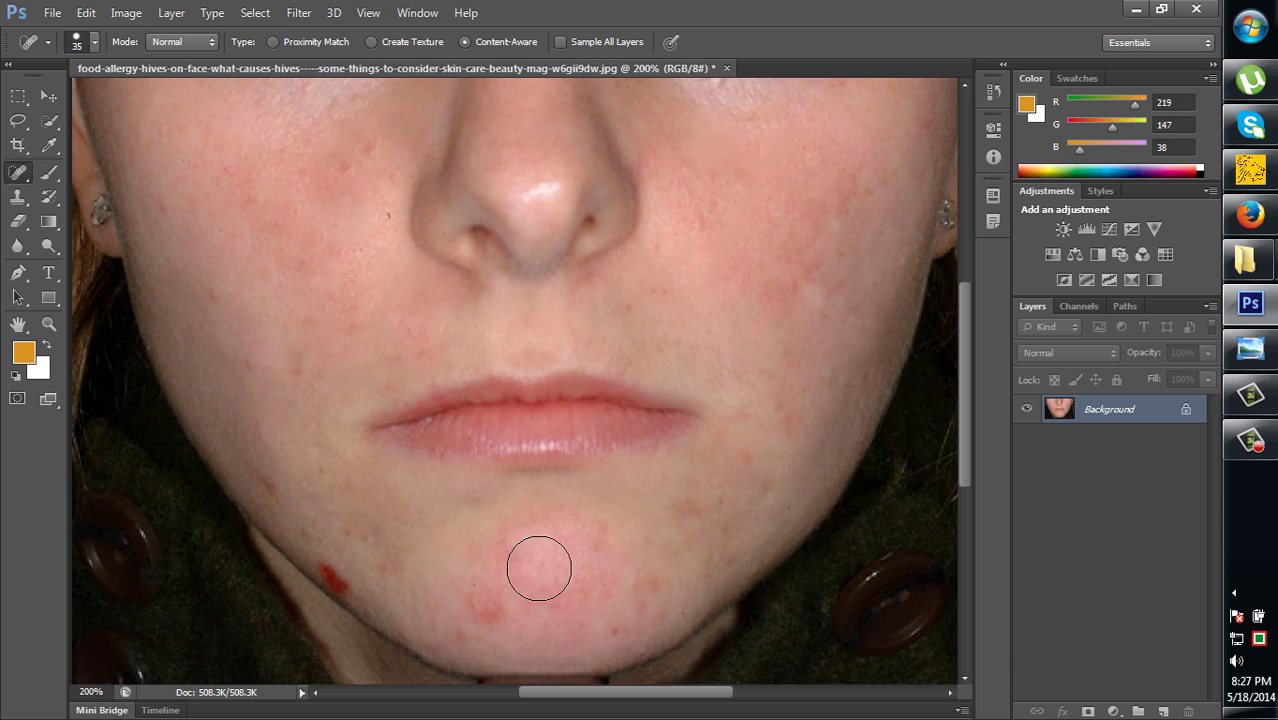
left_click(493, 600)
- Reduce the brush size to 20 and heal the dark red spot on the left-hand jawline and the small chin marks
key("bracketleft")
key("bracketleft")
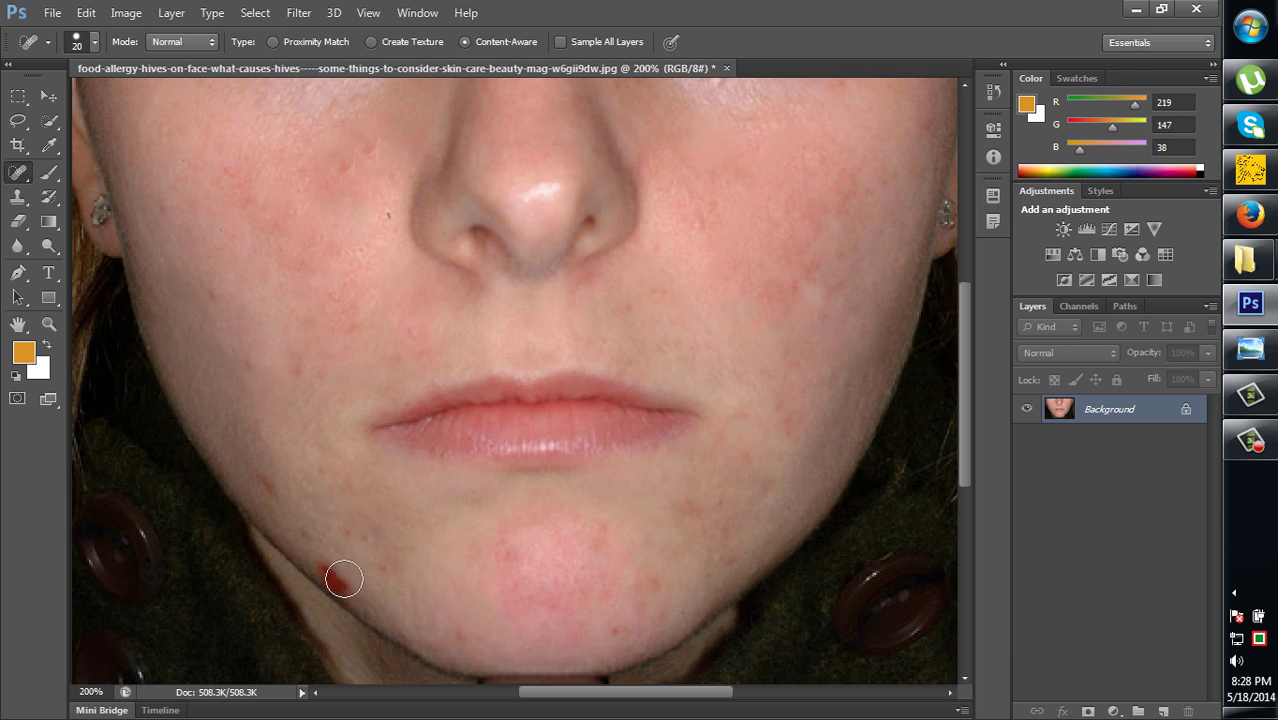
left_click(340, 576)
left_click(322, 552)
left_click(505, 557)
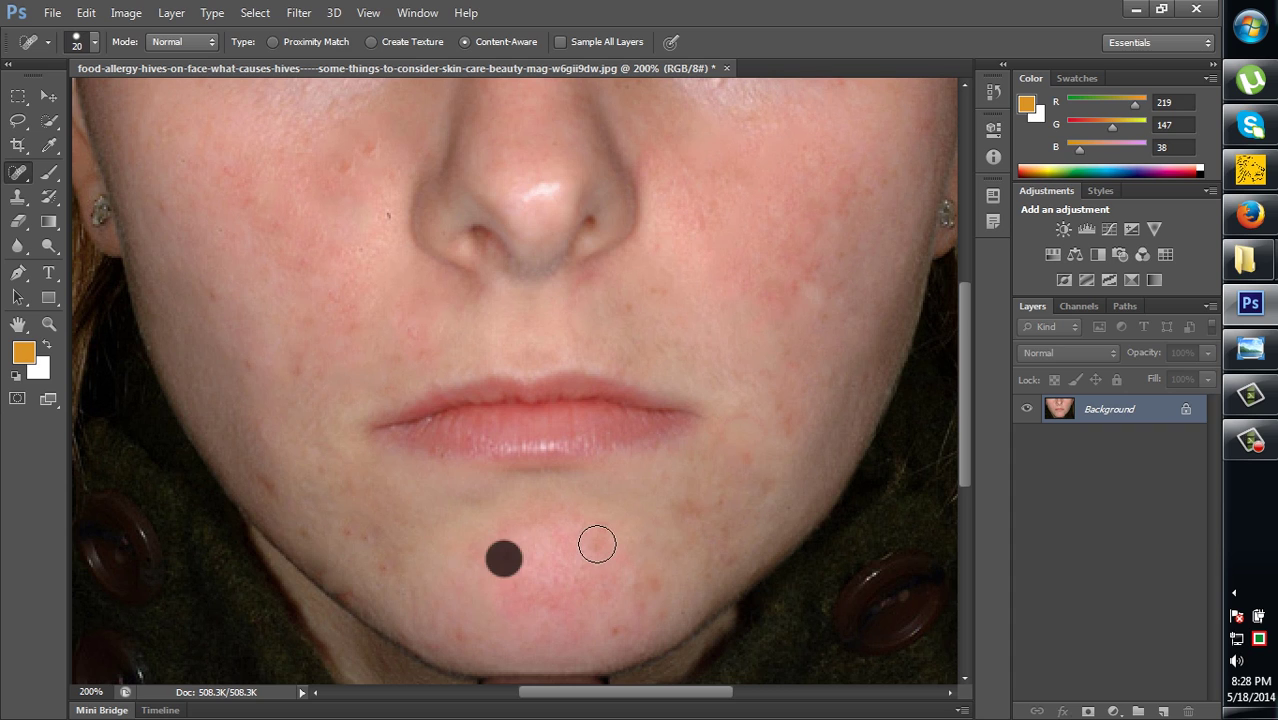
left_click(597, 544)
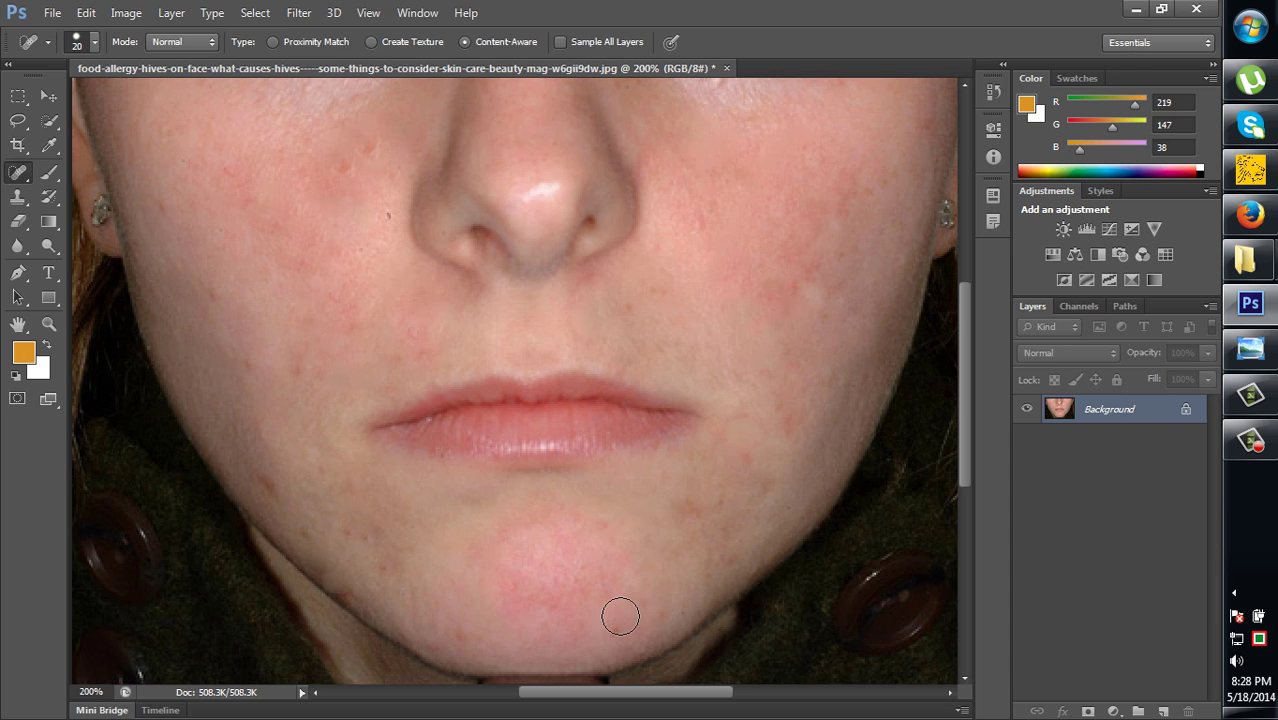
- Set the brush size to 30 and heal the remaining marks on the left-hand cheek and beside the nose on the right-hand side
key("bracketright")
left_click(342, 184)
left_click(352, 152)
left_click(312, 193)
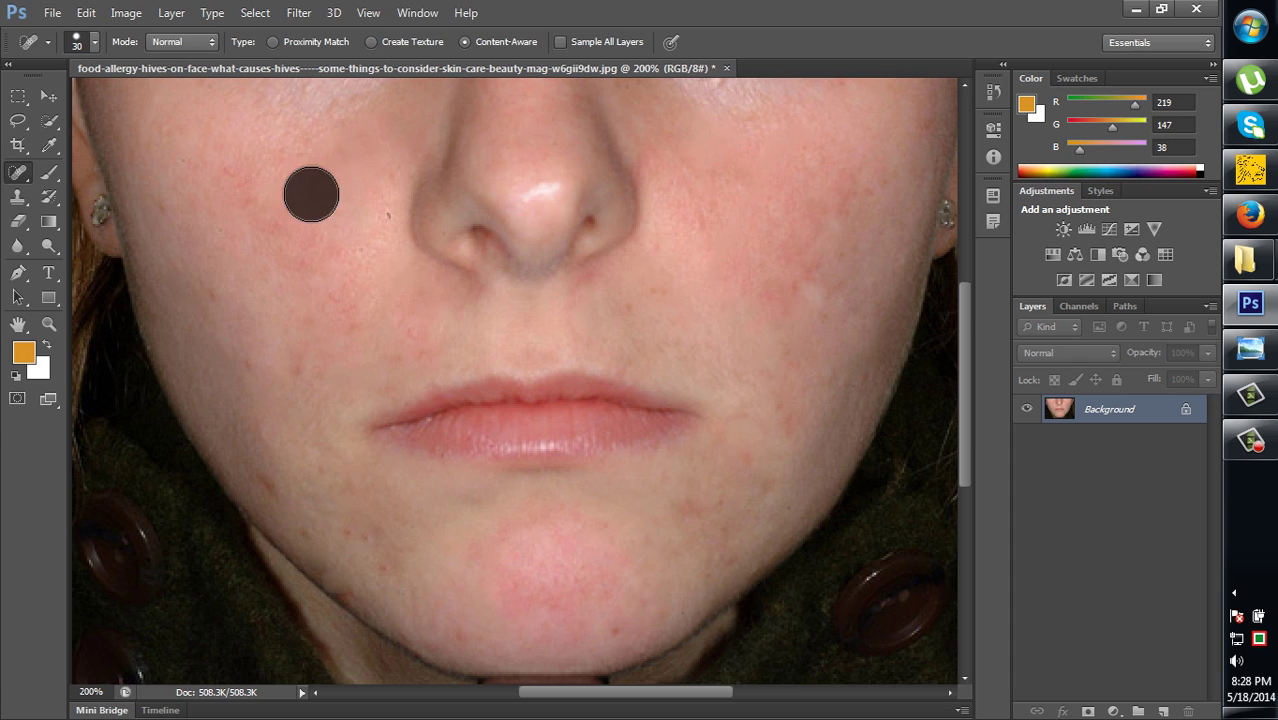
left_click(358, 250)
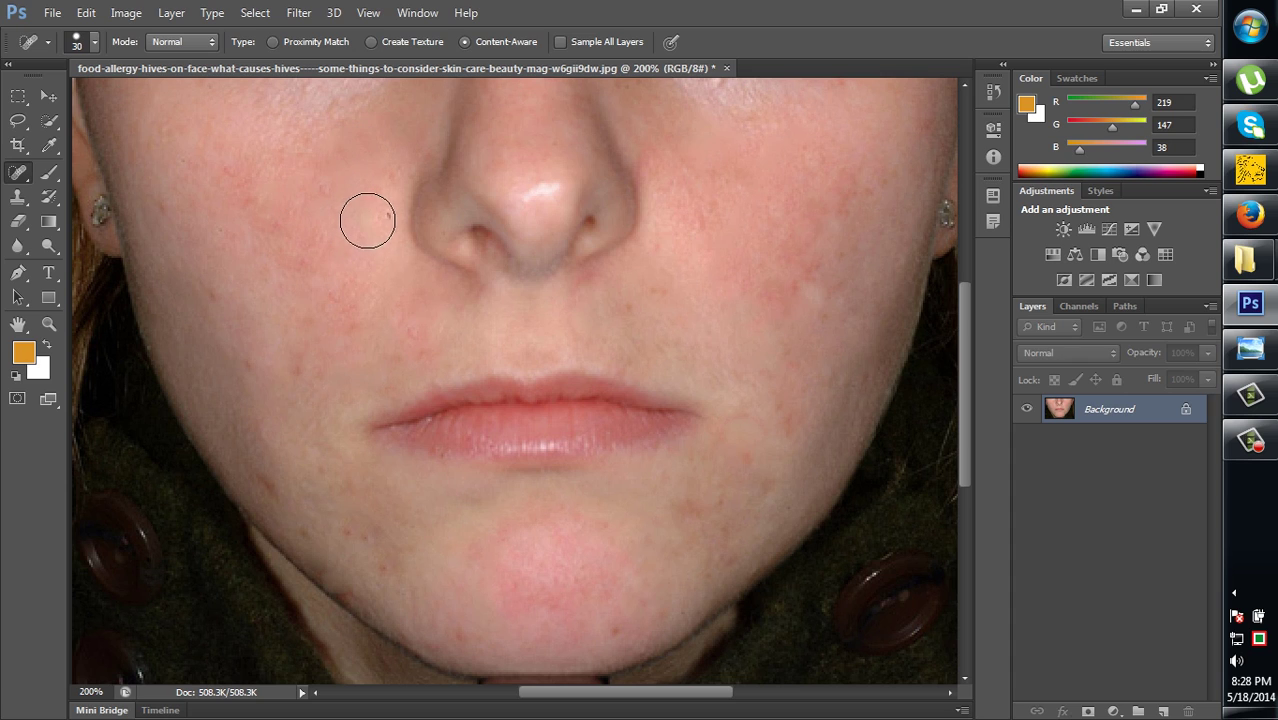
left_click(366, 219)
left_click(287, 242)
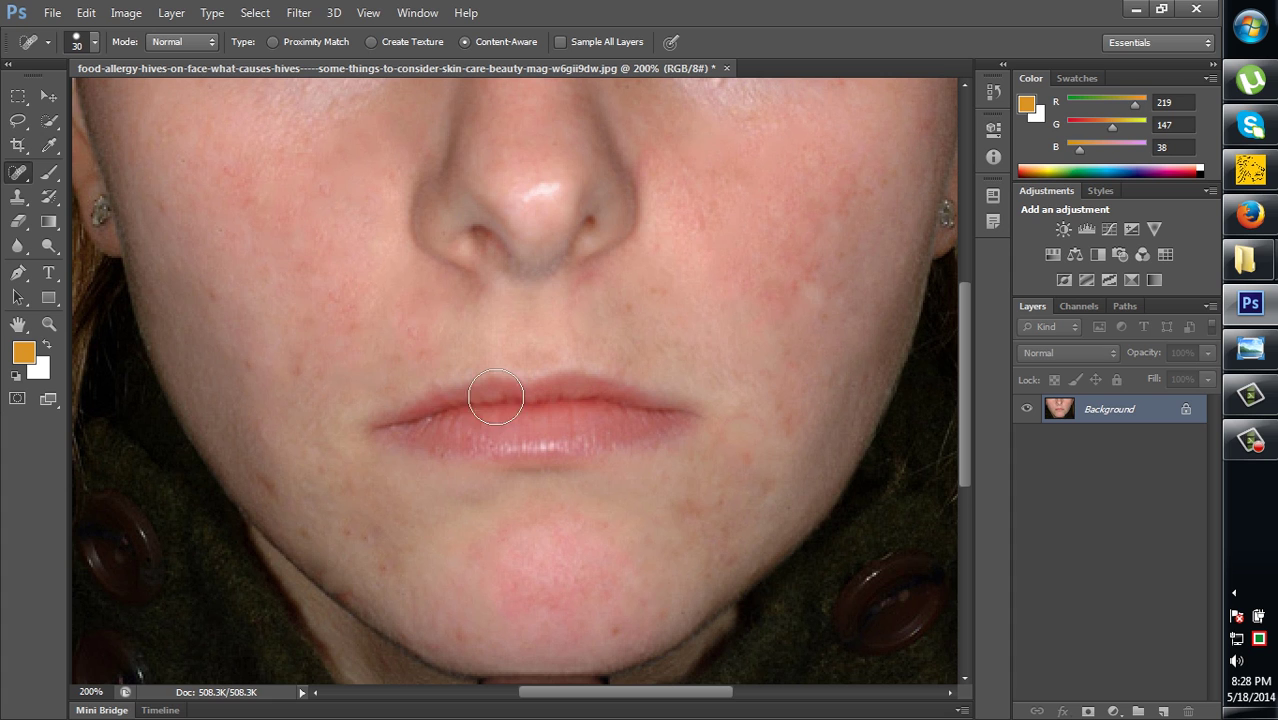
left_click(709, 233)
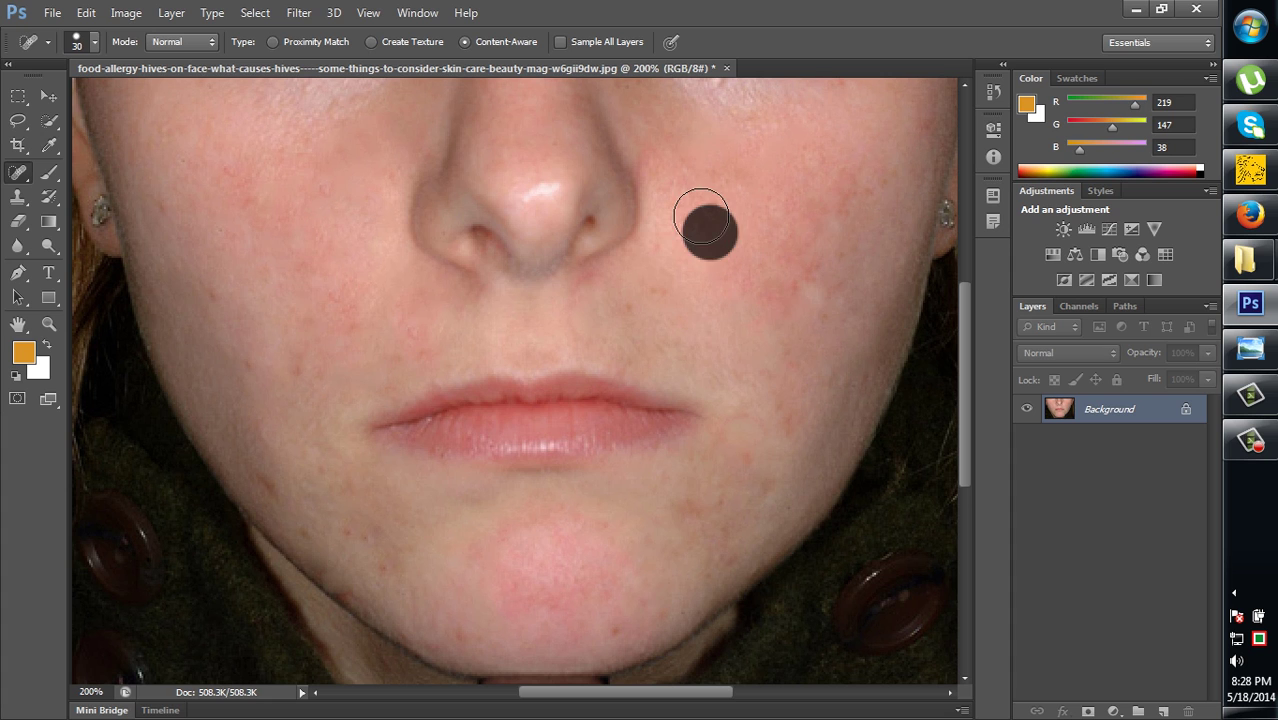
left_click(652, 305)
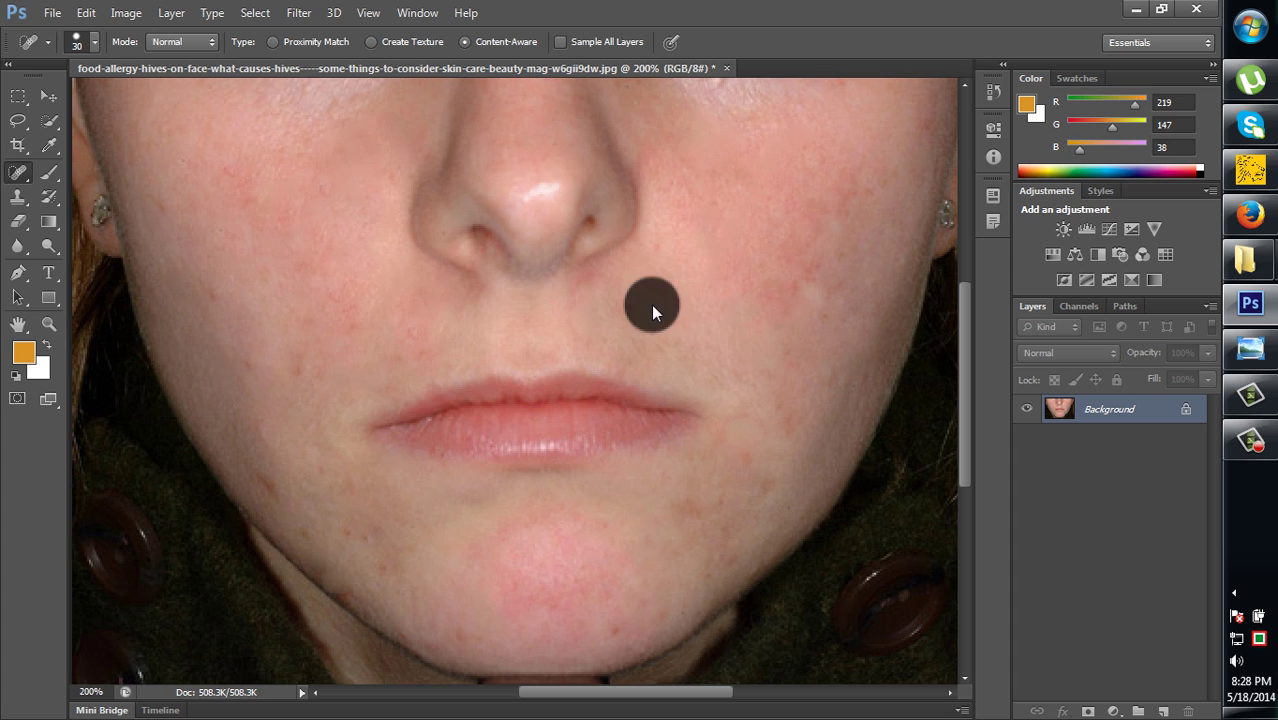
- Minimise Photoshop and Firefox, and open the original face photo from the Spot Helling Brush Tool folder in a restored Windows Photo Viewer window
left_click(1131, 8)
left_click(1136, 7)
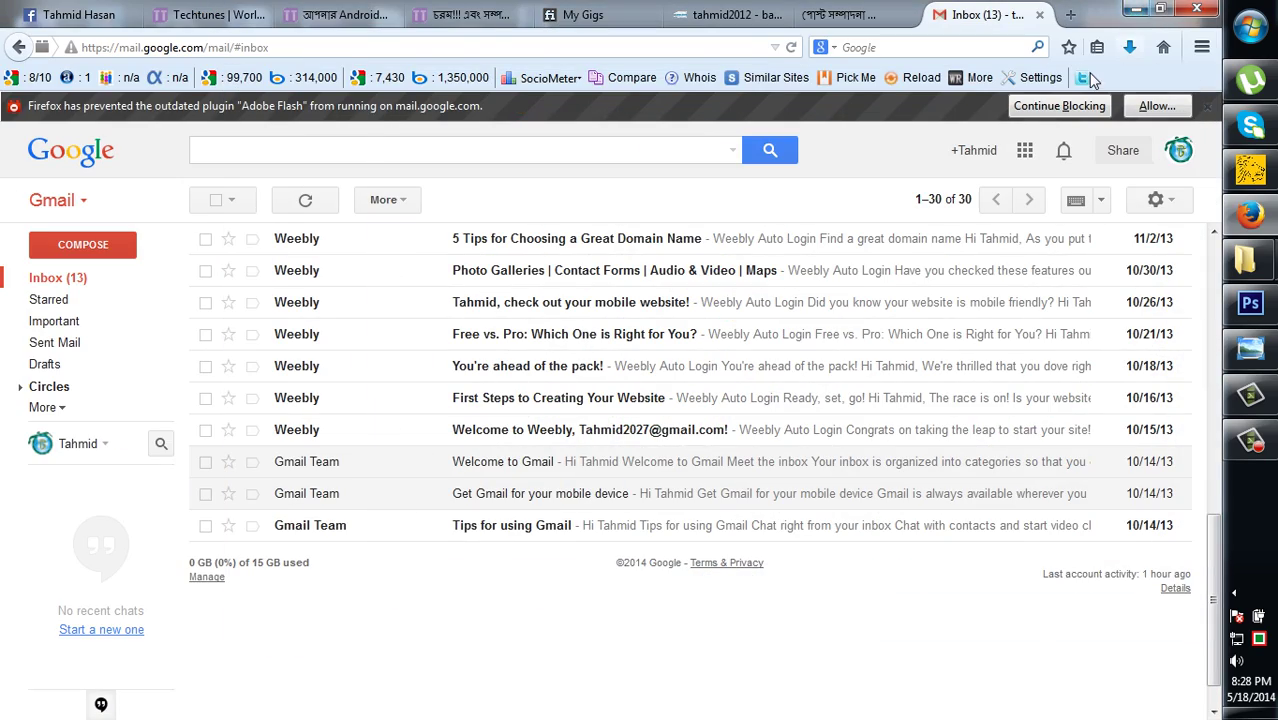
left_click(1148, 8)
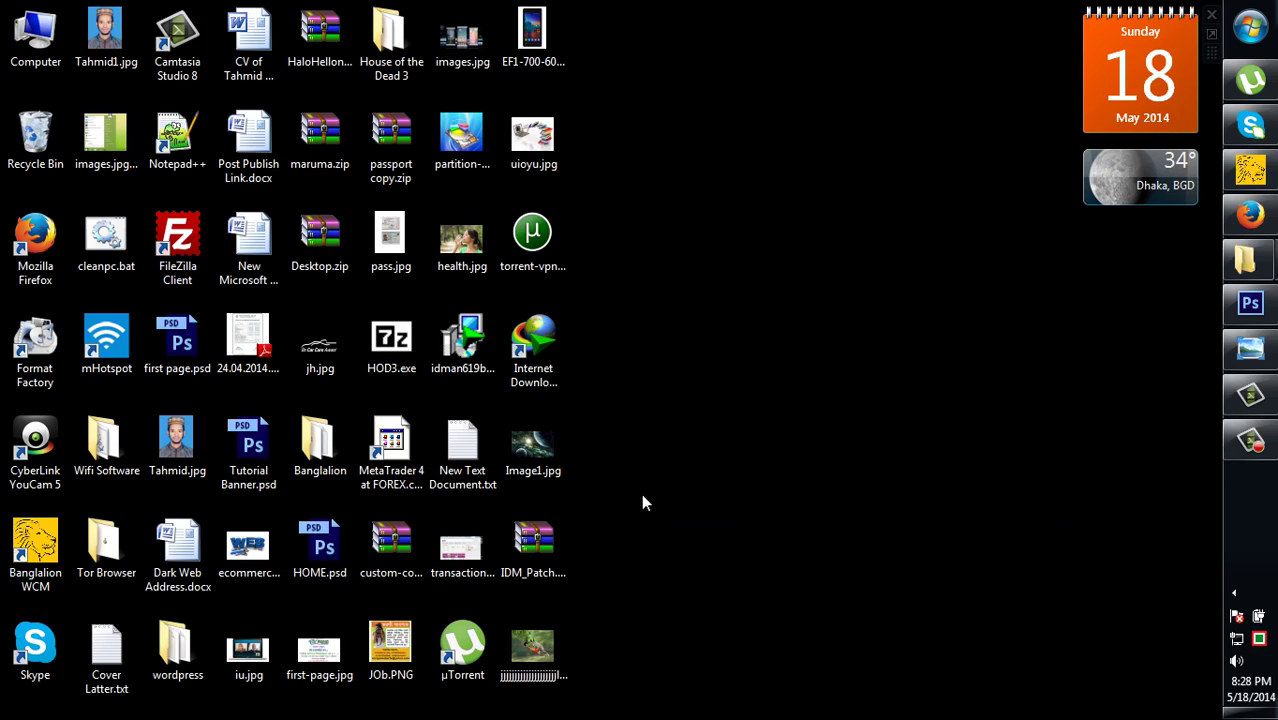
mouse_move(1248, 260)
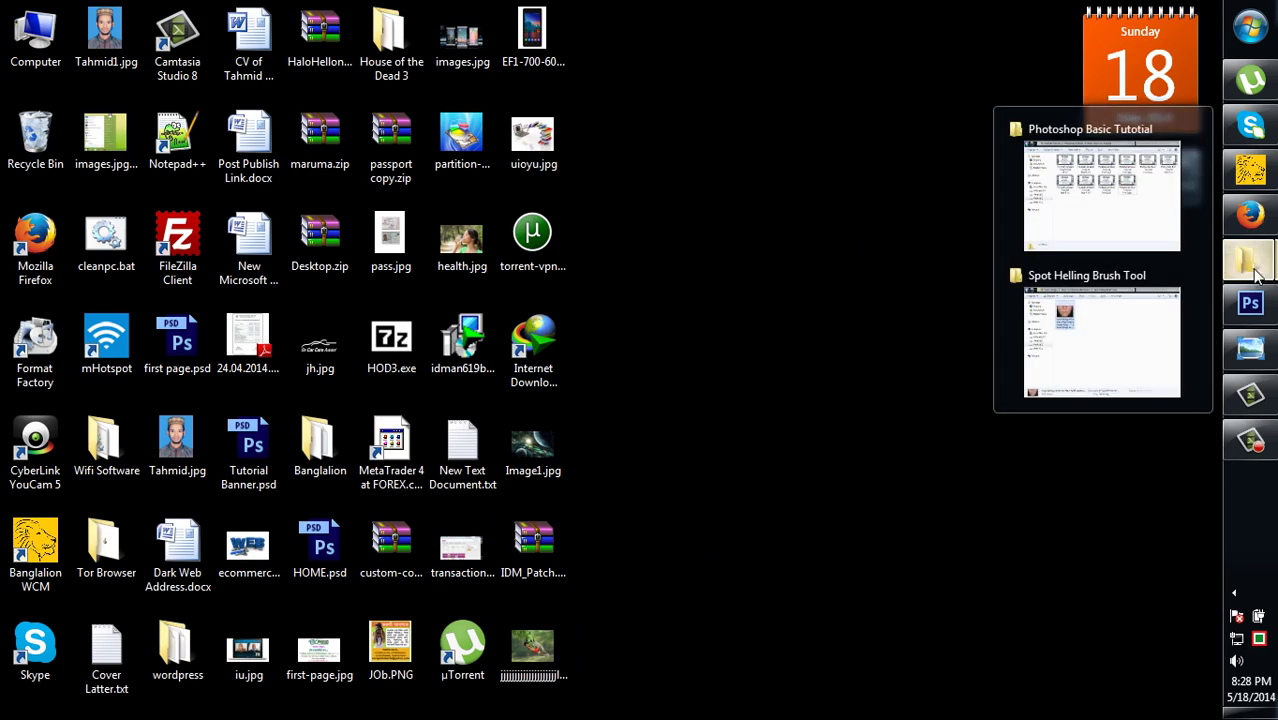
left_click(1135, 365)
double_click(411, 210)
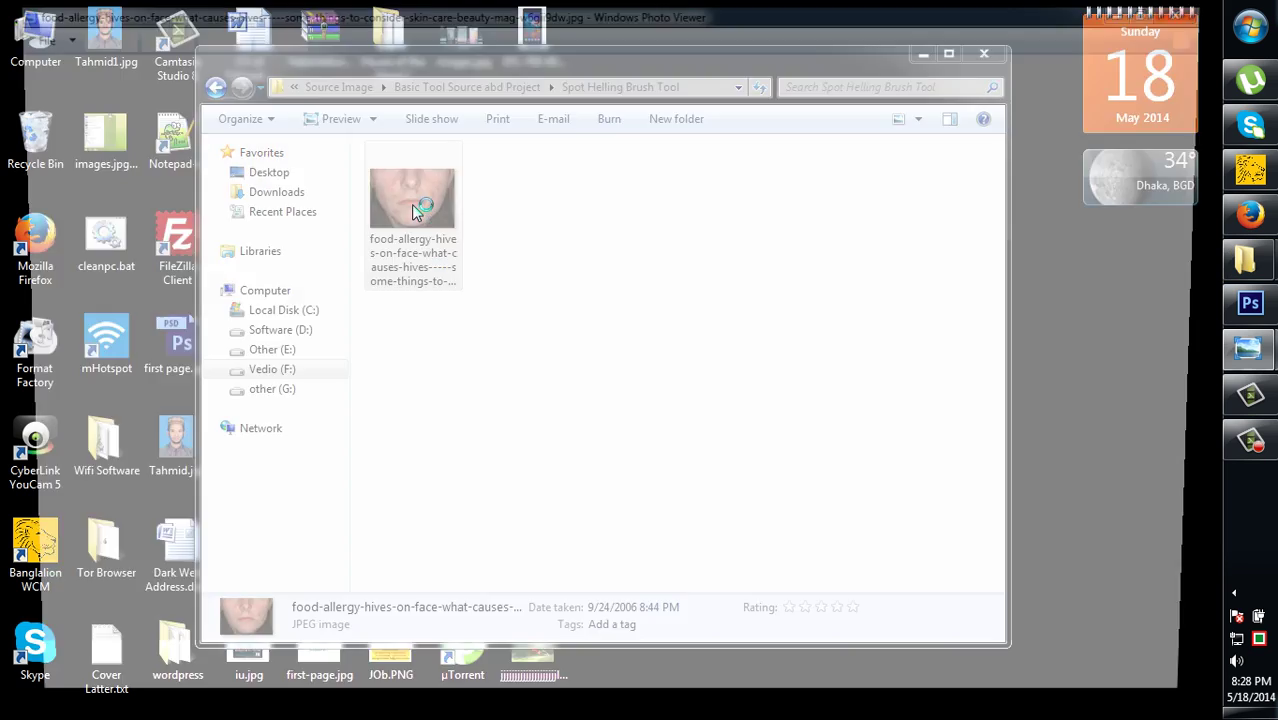
double_click(1052, 8)
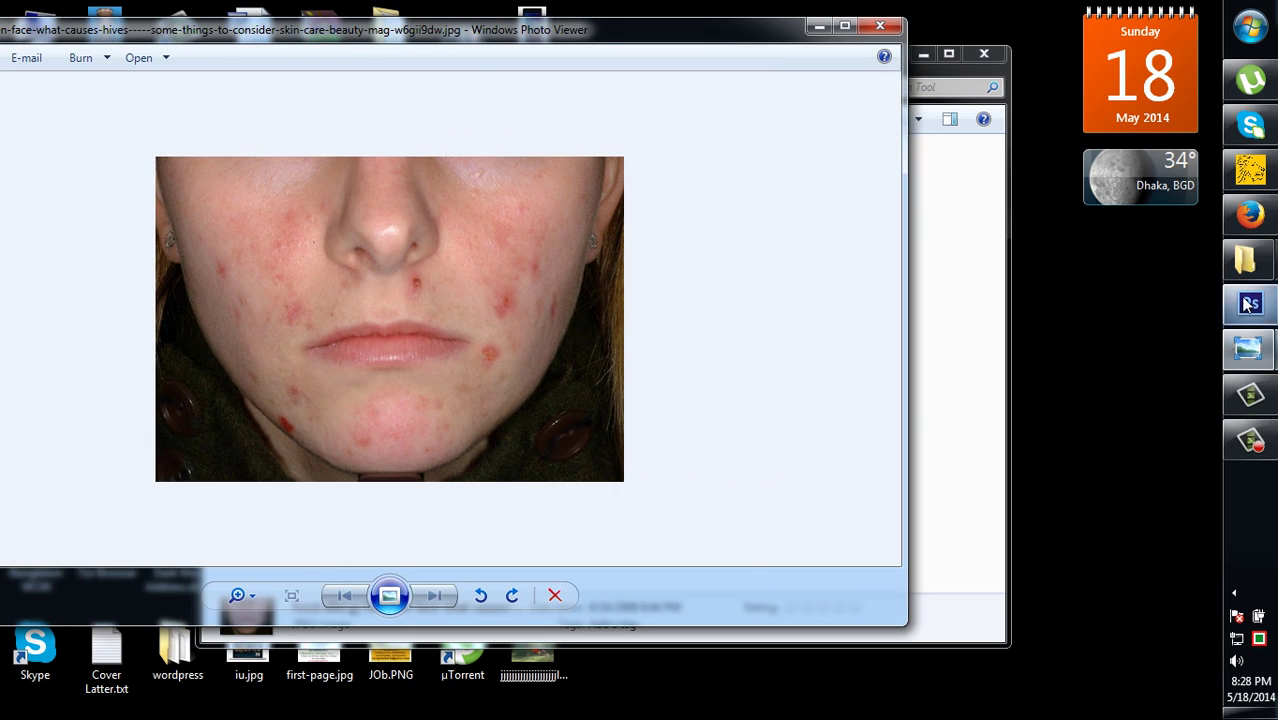
- Switch back to Photoshop and arrange its window beside a narrowed Windows Photo Viewer window showing the original photo
left_click(1250, 305)
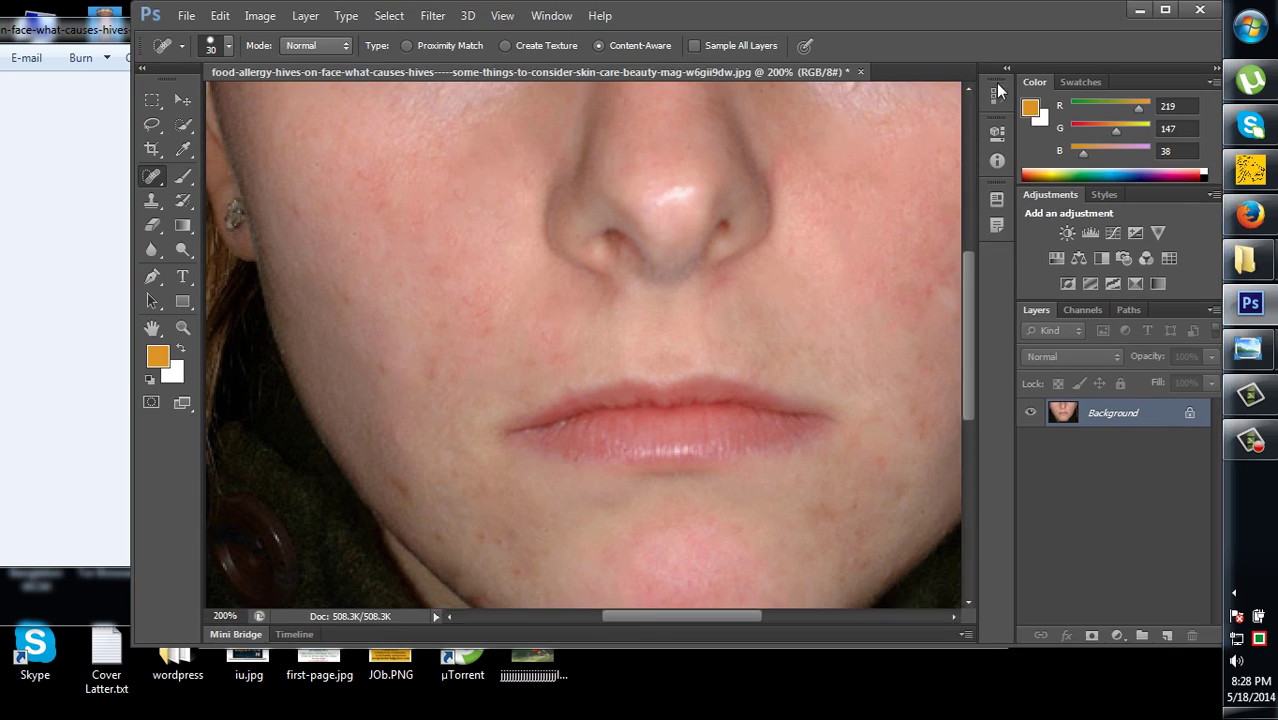
left_click_drag(870, 10, 829, 97)
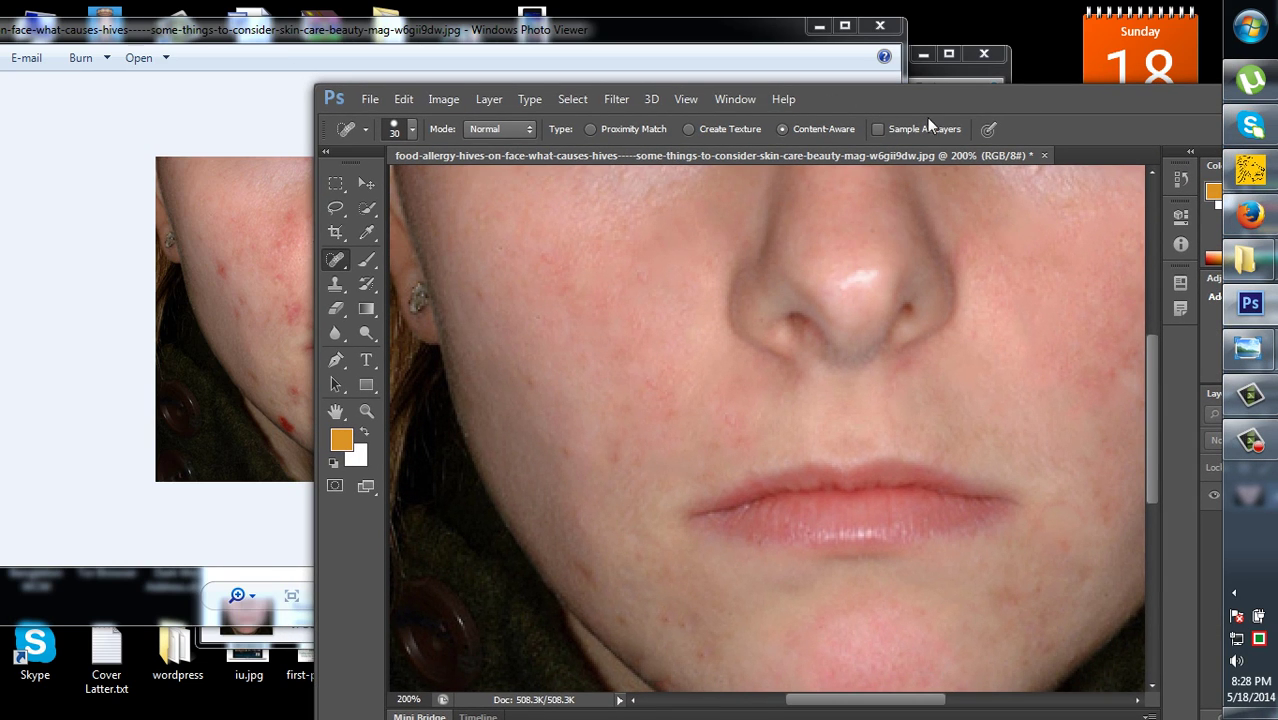
left_click_drag(918, 104, 992, 83)
left_click(693, 34)
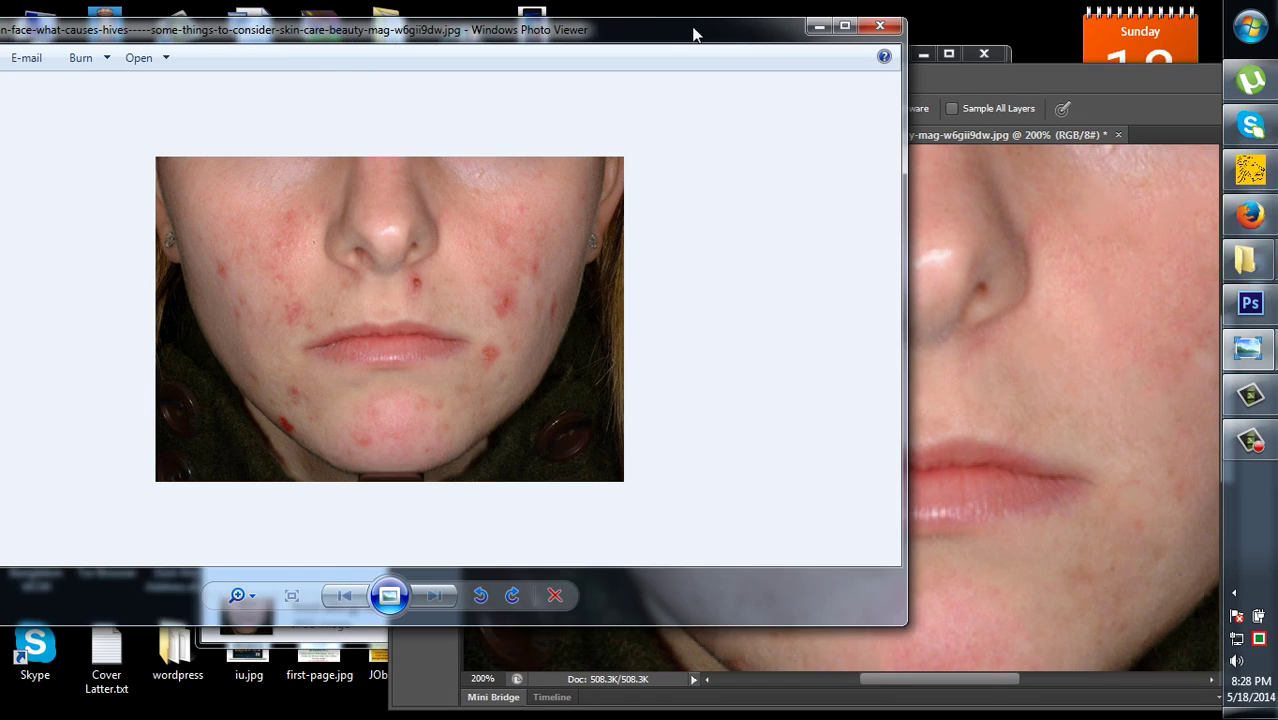
left_click_drag(693, 34, 543, 78)
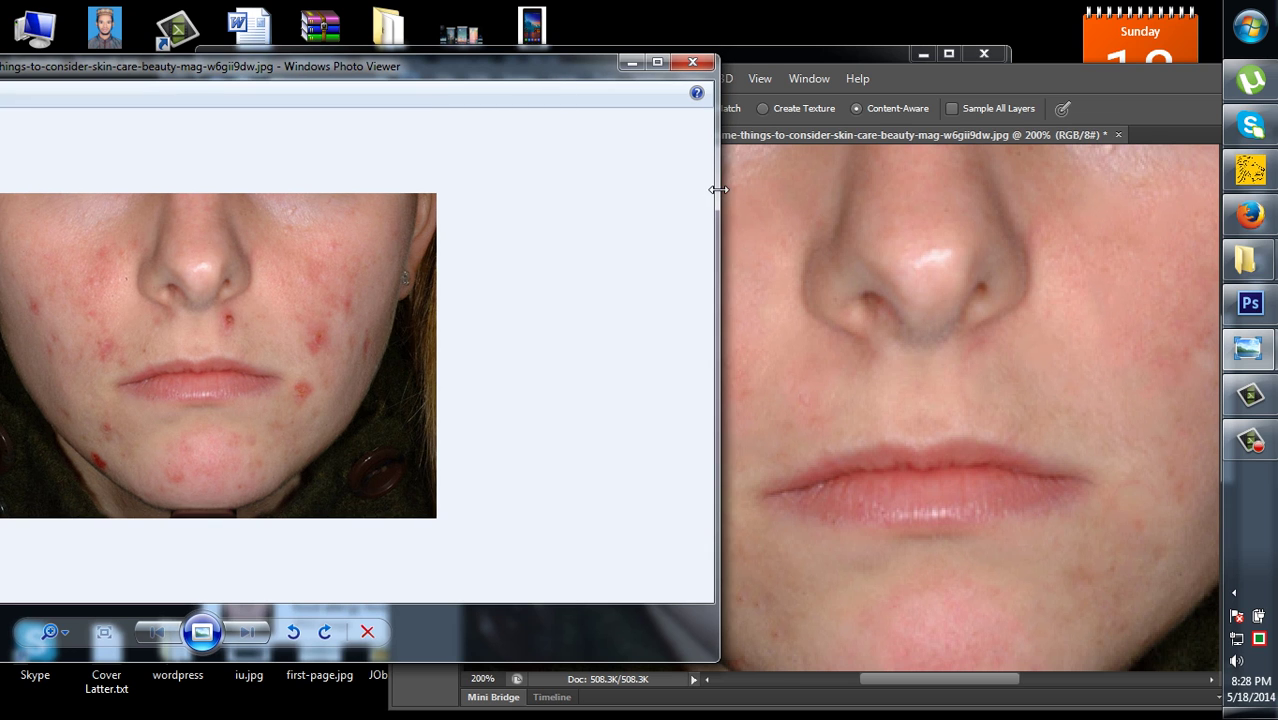
left_click_drag(718, 189, 258, 288)
left_click_drag(113, 72, 322, 66)
left_click_drag(1090, 59, 1092, 63)
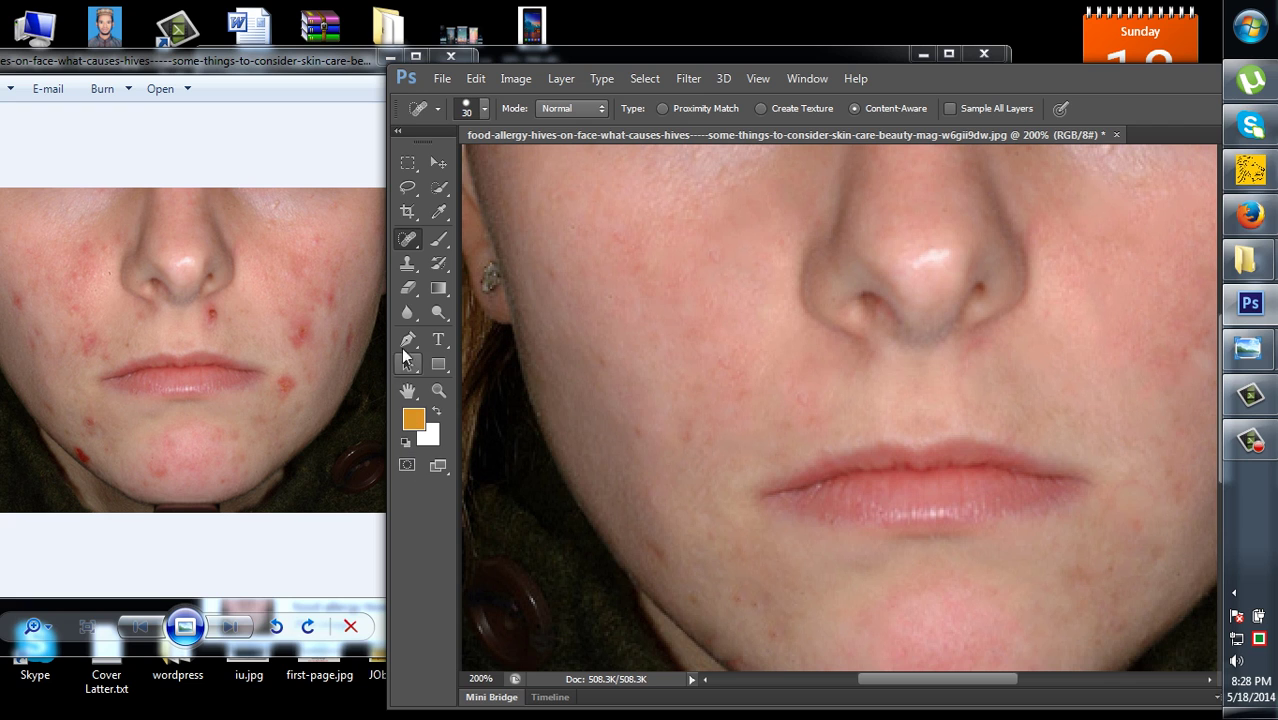
- Zoom the retouched photo out to 100% and reposition the original photo's window to compare both full faces side by side
left_click(409, 392)
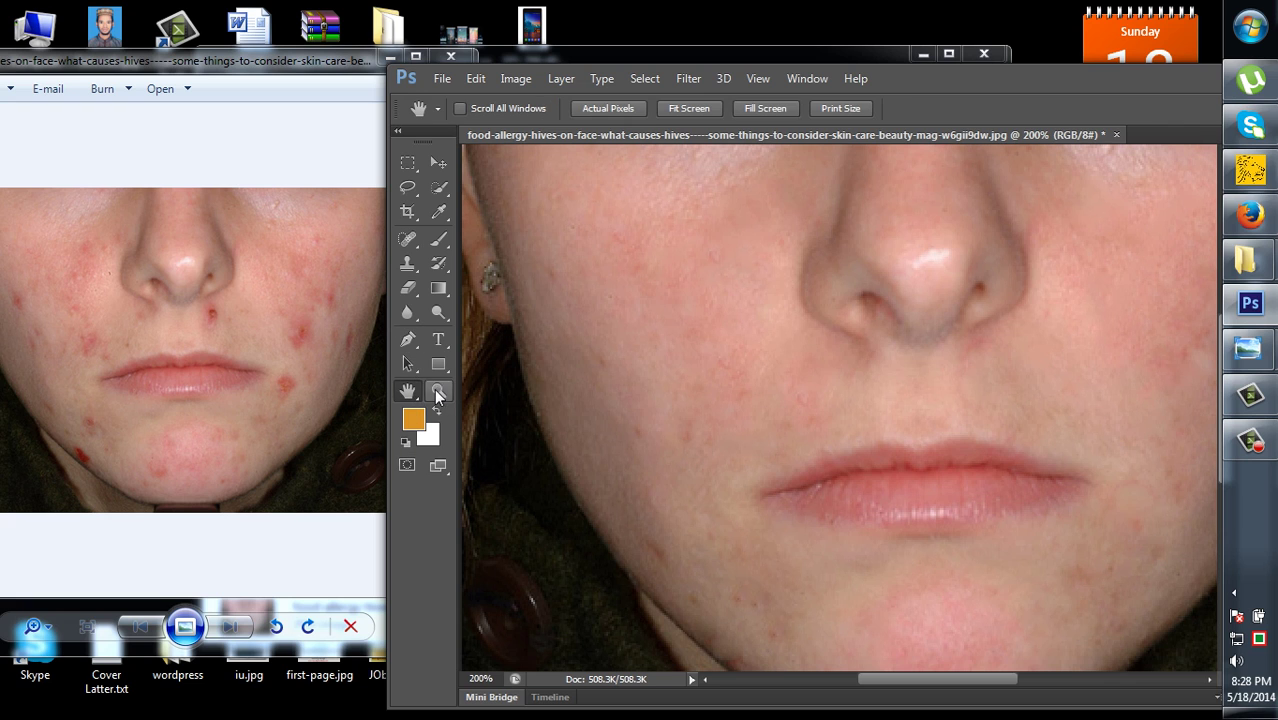
left_click(437, 392)
left_click(692, 357, "alt")
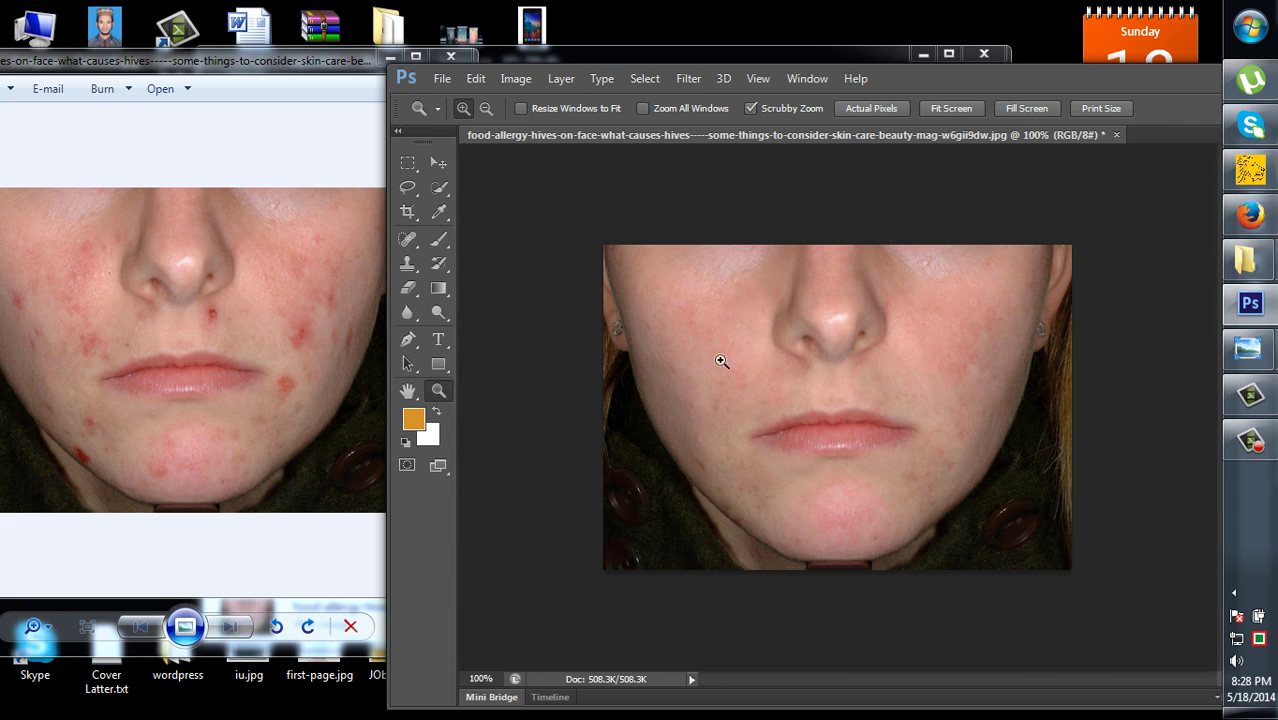
left_click(290, 49)
left_click_drag(296, 63, 384, 98)
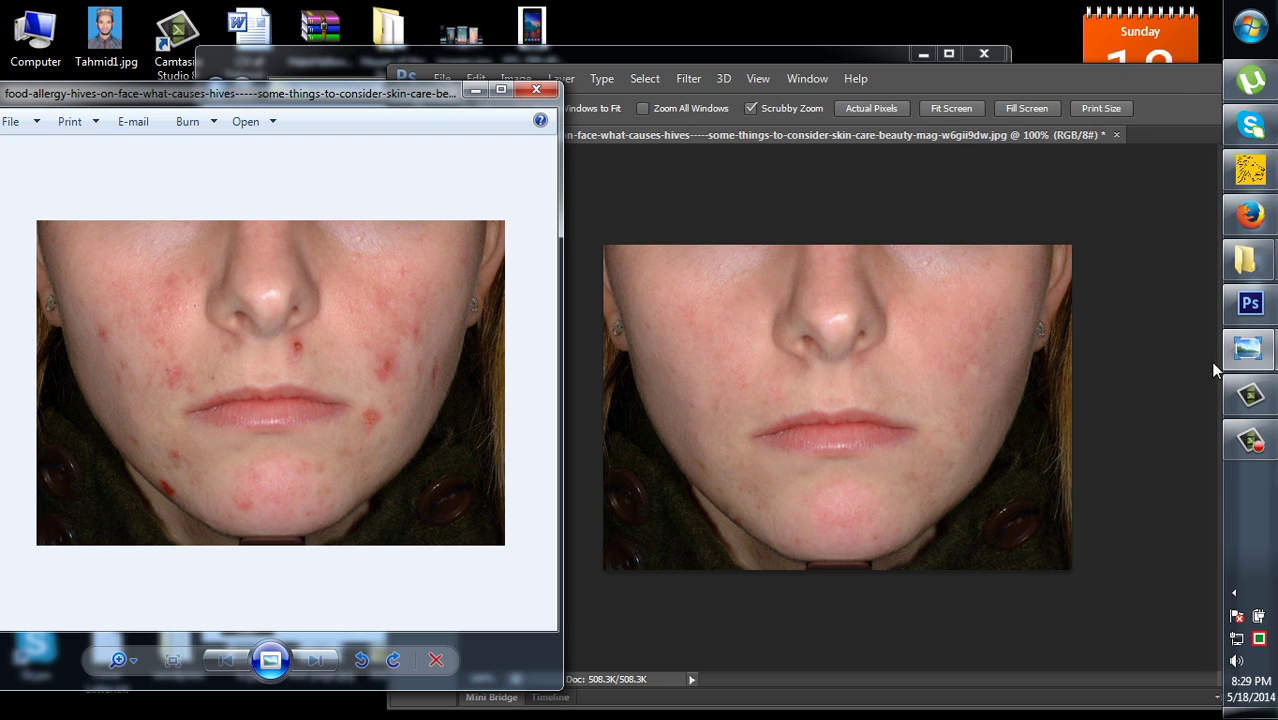
- Switch to the first-page.jpg window in Windows Photo Viewer
mouse_move(1247, 348)
left_click(1097, 265)
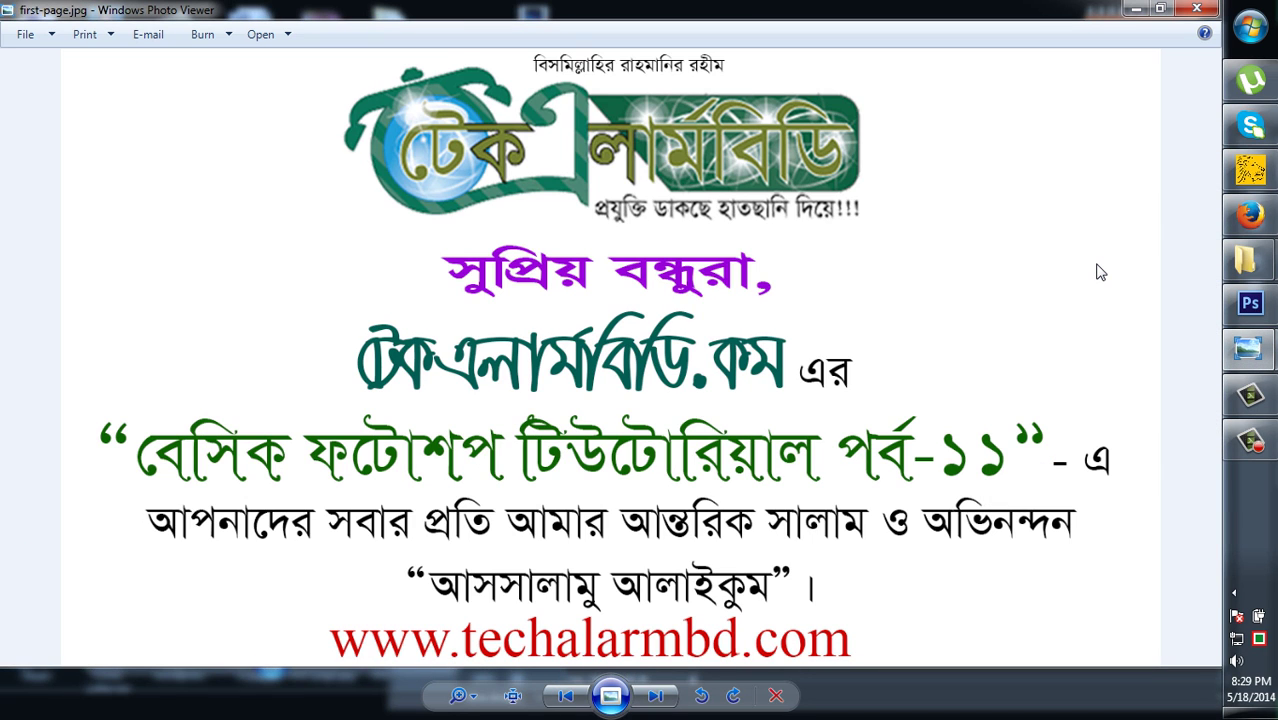